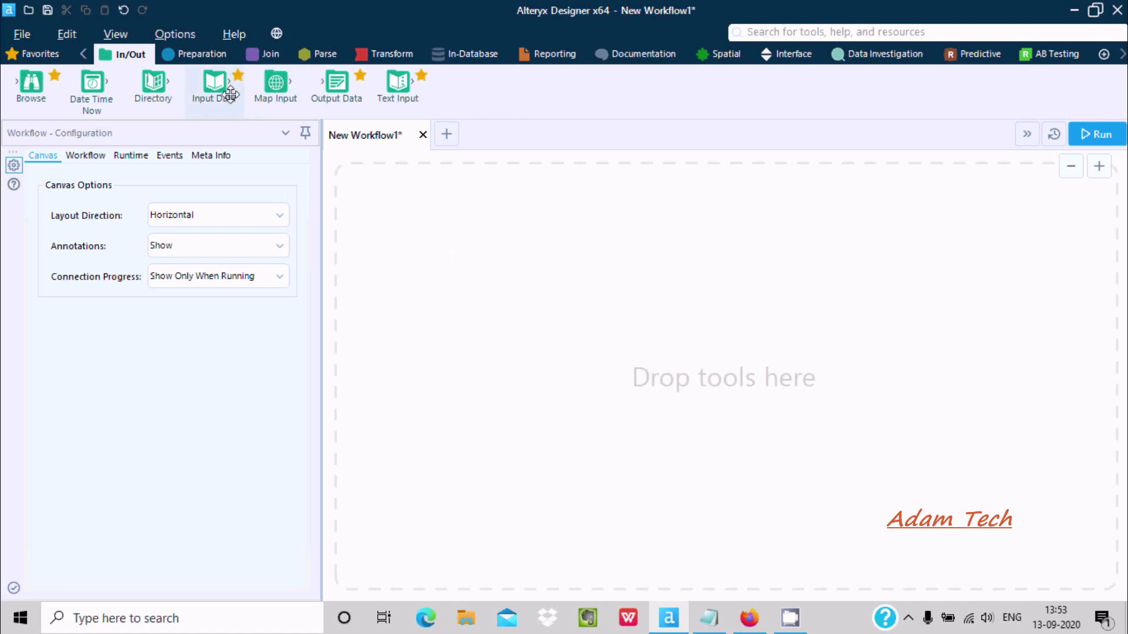
Add an Input Data tool to the canvas and connect it to the file File1.csv
{"action": "left_click_drag", "start_coordinate": [215, 83], "coordinate": [473, 270]}
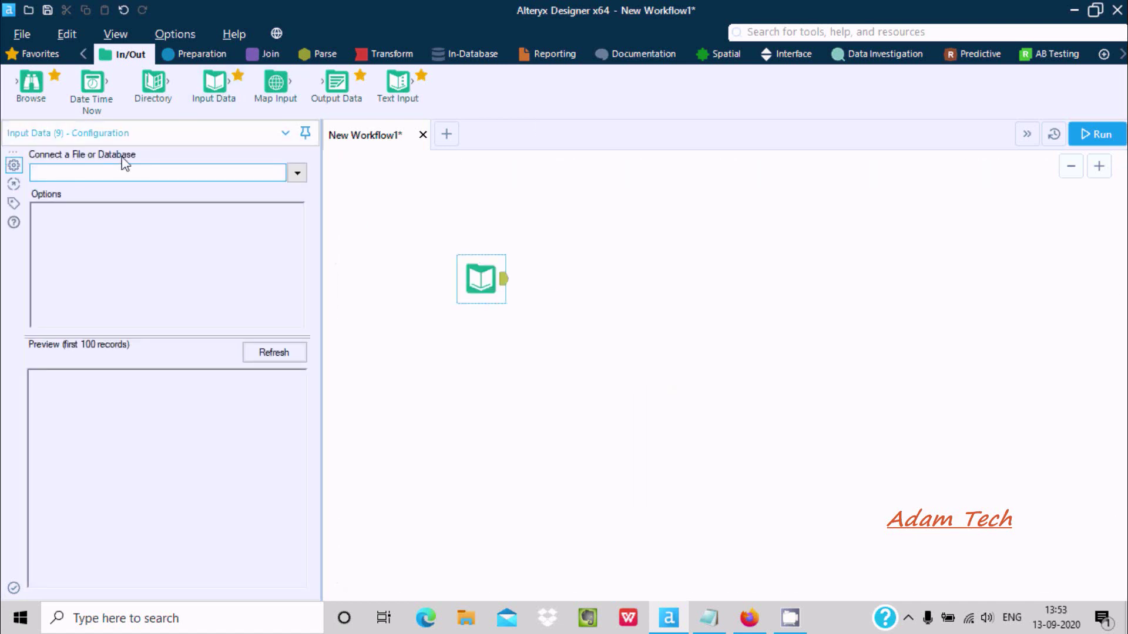
{"action": "left_click", "coordinate": [297, 174]}
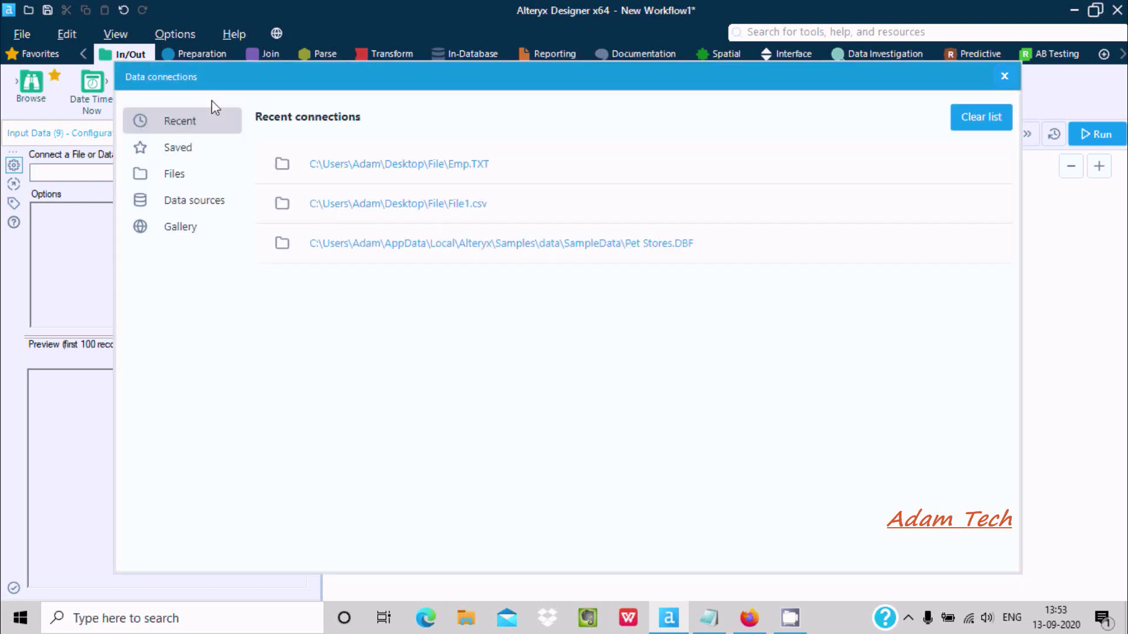
{"action": "left_click", "coordinate": [164, 207]}
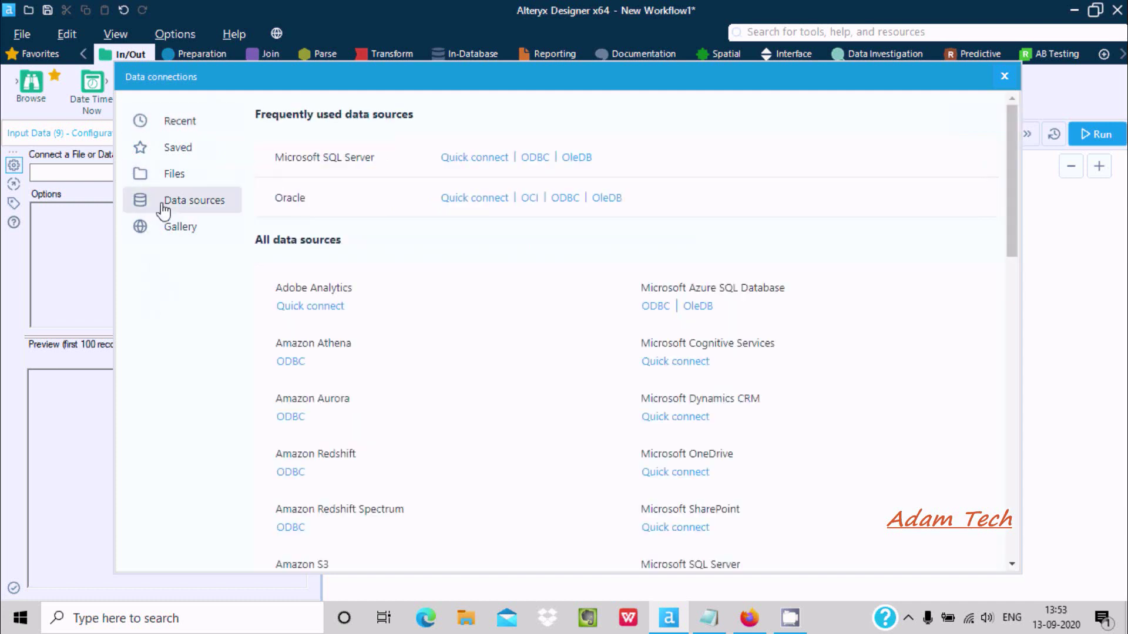
{"action": "left_click", "coordinate": [172, 182]}
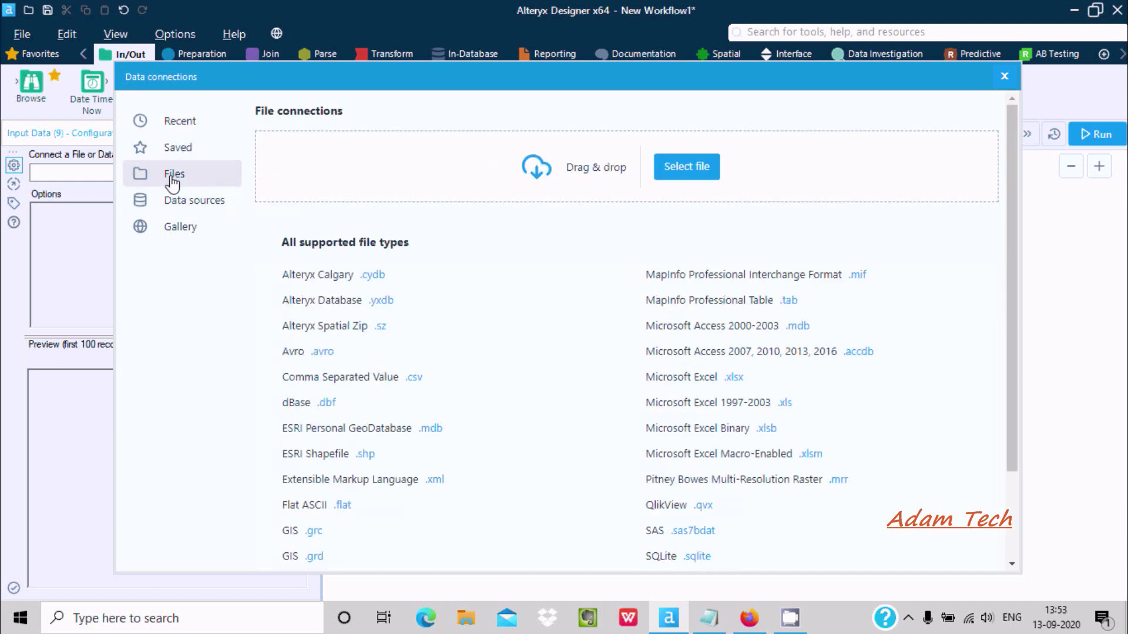
{"action": "left_click", "coordinate": [680, 171]}
{"action": "left_click", "coordinate": [445, 209]}
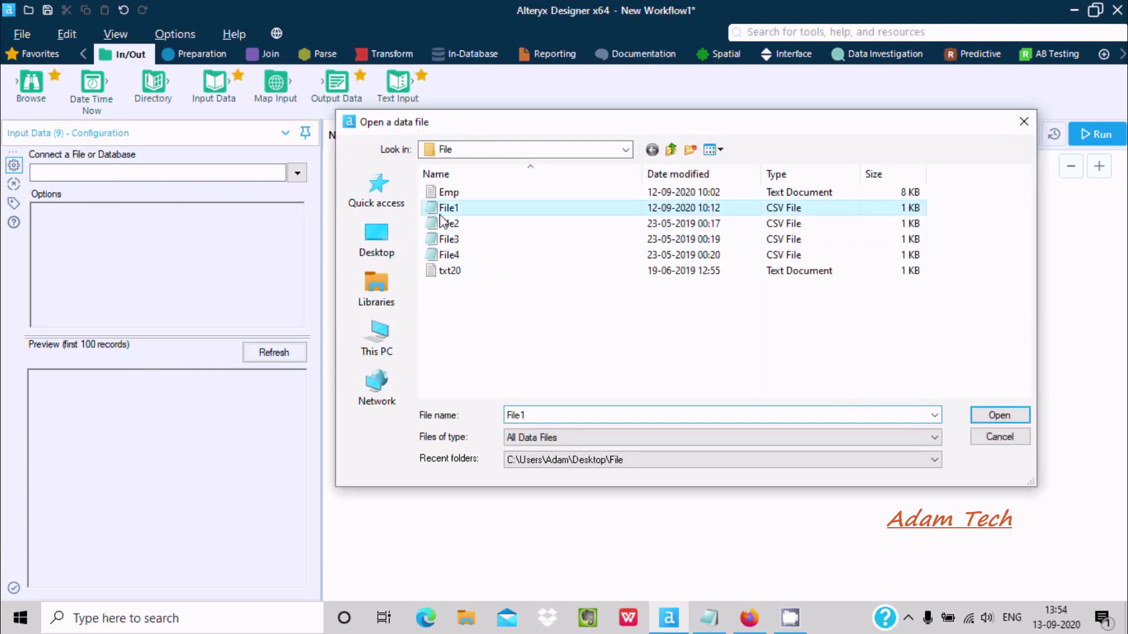
{"action": "left_click", "coordinate": [991, 413]}
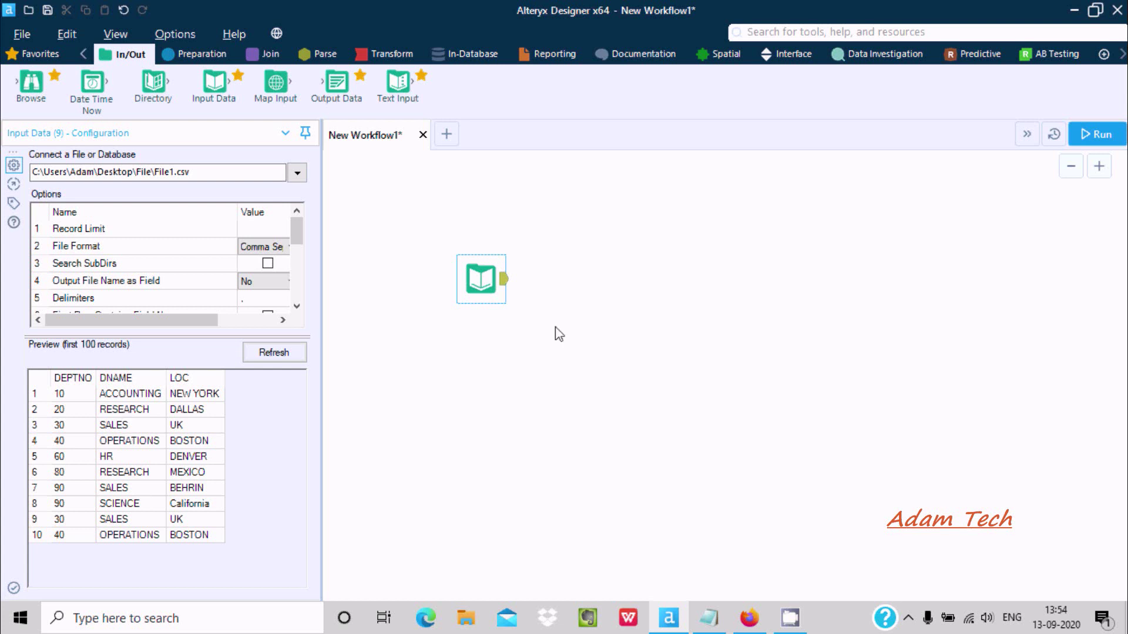
Place a Contingency Table tool after the input tool and connect the File1.csv output to it
{"action": "left_click", "coordinate": [888, 56]}
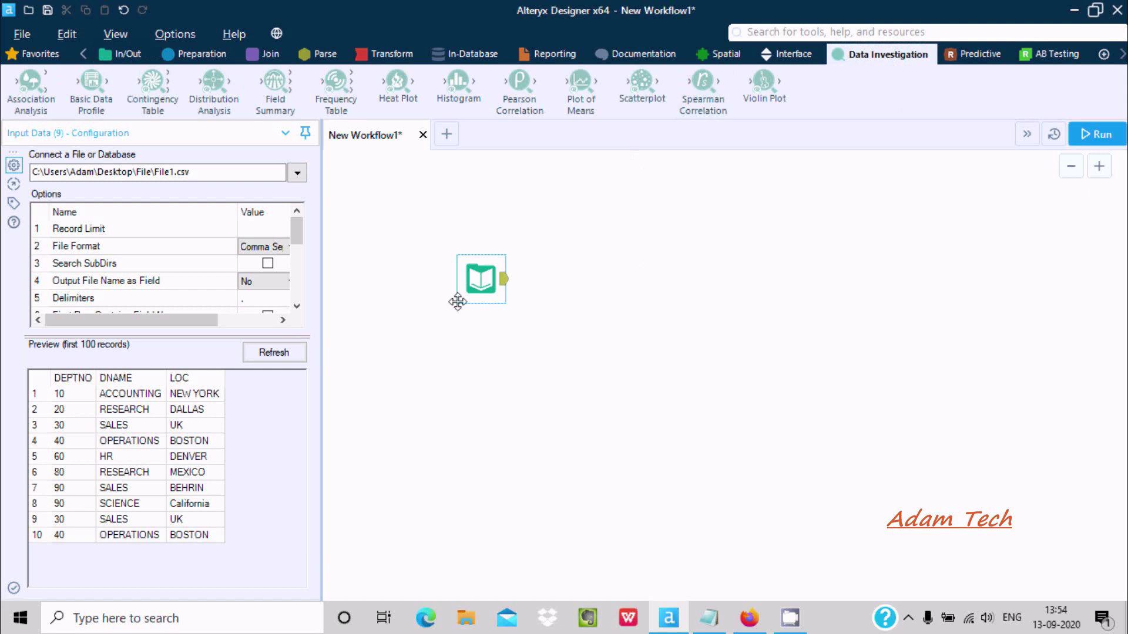
{"action": "left_click_drag", "start_coordinate": [464, 278], "coordinate": [424, 278]}
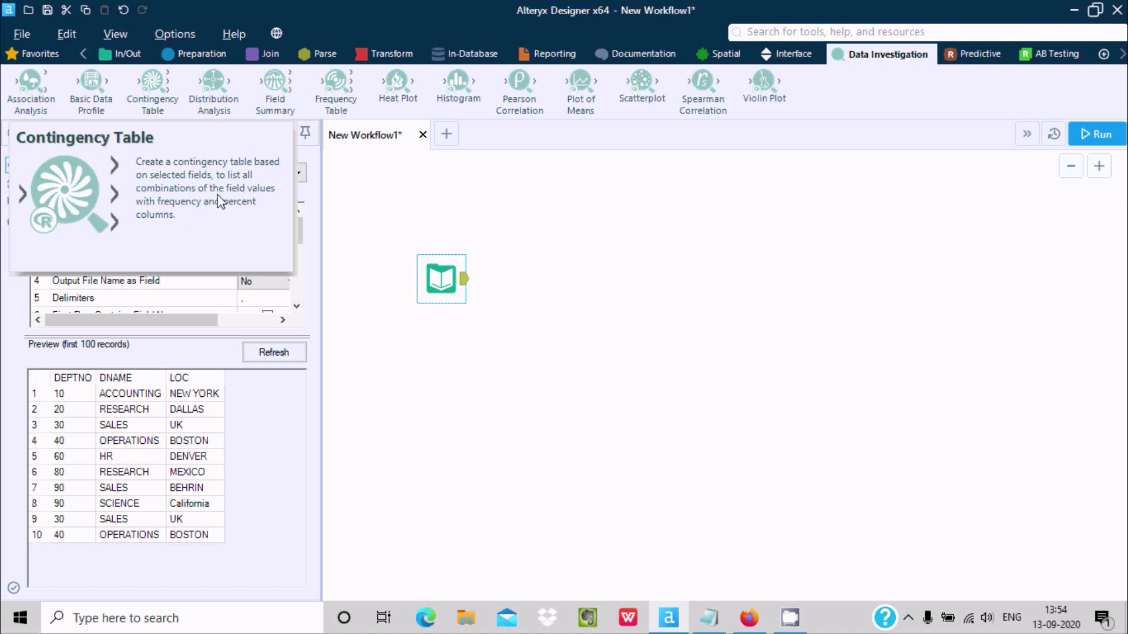
{"action": "left_click_drag", "start_coordinate": [152, 82], "coordinate": [628, 265]}
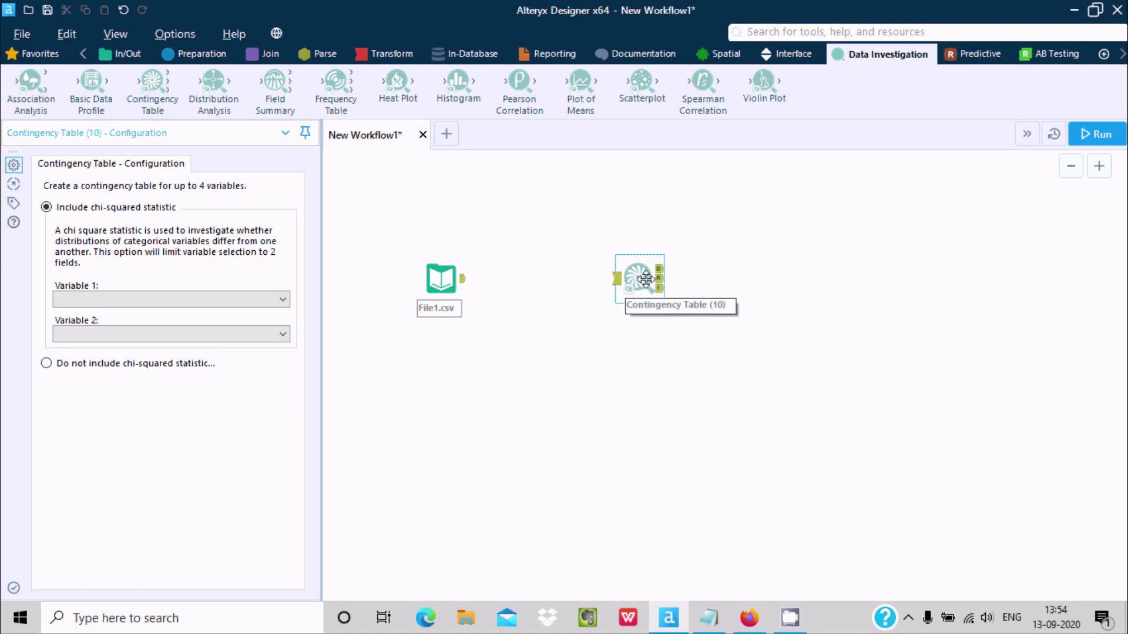
{"action": "left_click_drag", "start_coordinate": [463, 280], "coordinate": [617, 281]}
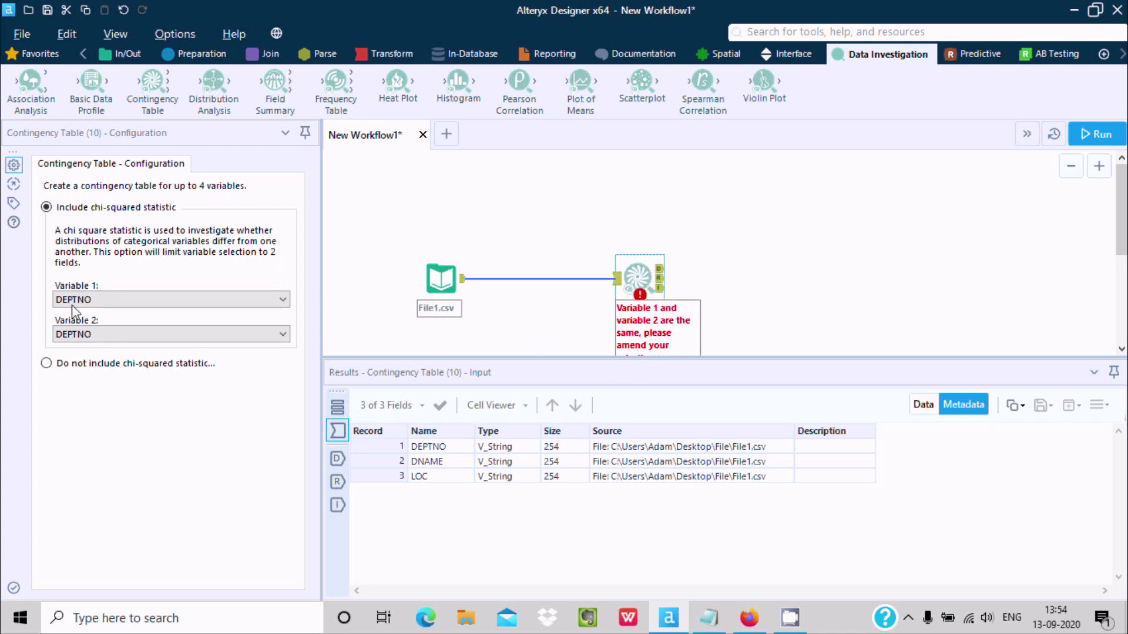
Configure the Contingency Table with DEPTNO as Variable 1 and DNAME as Variable 2, checking the fields against the input preview
{"action": "left_click", "coordinate": [97, 301]}
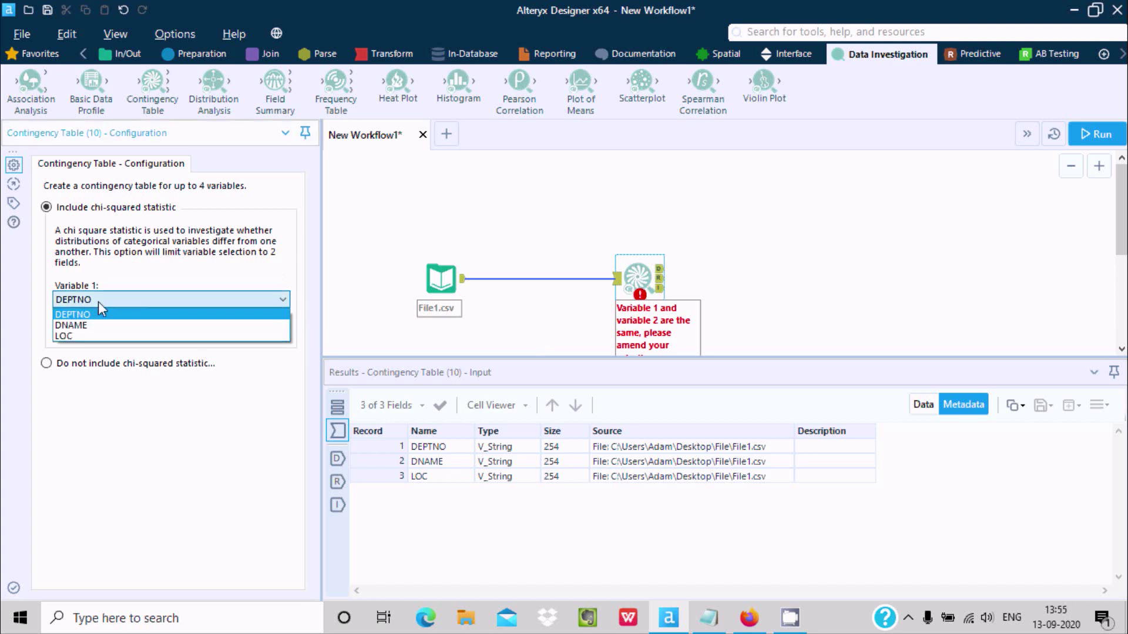
{"action": "left_click", "coordinate": [135, 263]}
{"action": "left_click", "coordinate": [119, 335]}
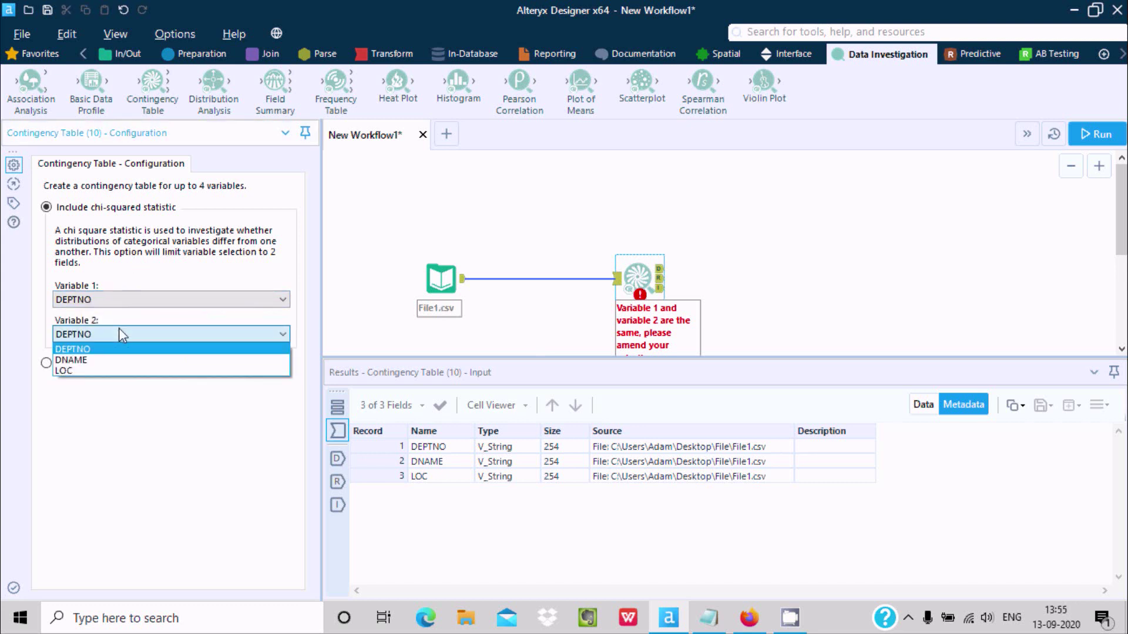
{"action": "left_click", "coordinate": [87, 362]}
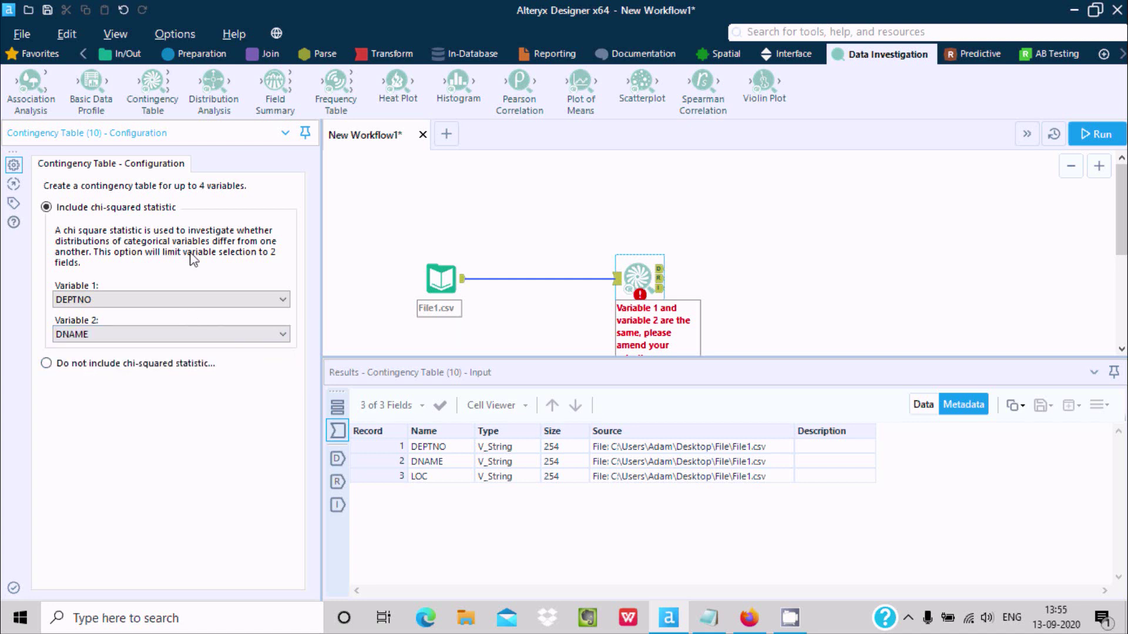
{"action": "left_click", "coordinate": [440, 279]}
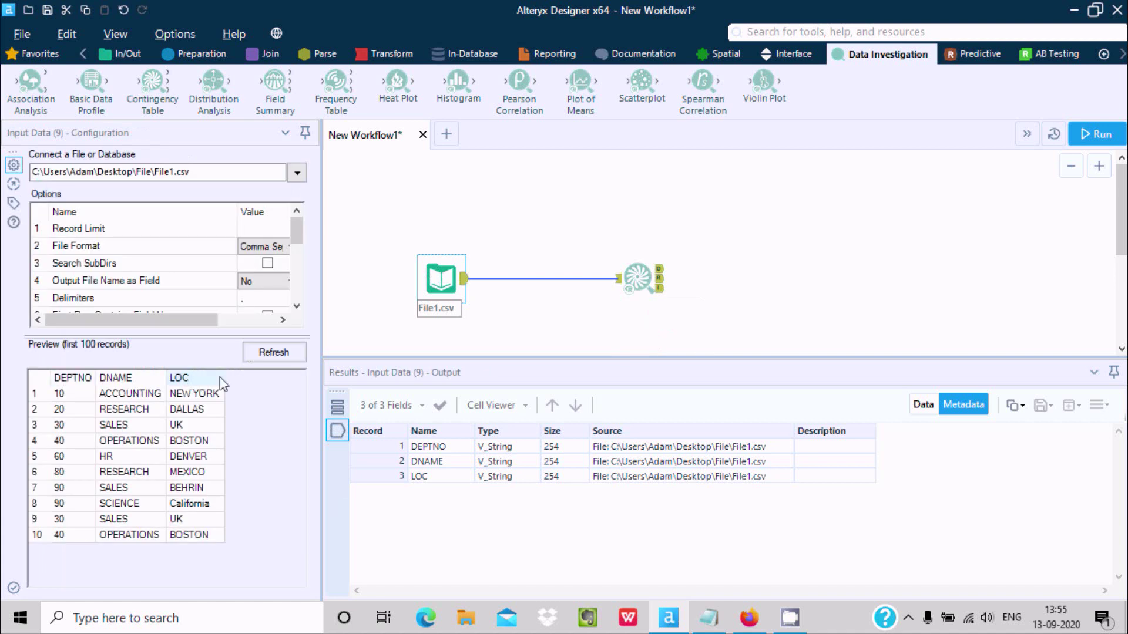
{"action": "left_click", "coordinate": [640, 271]}
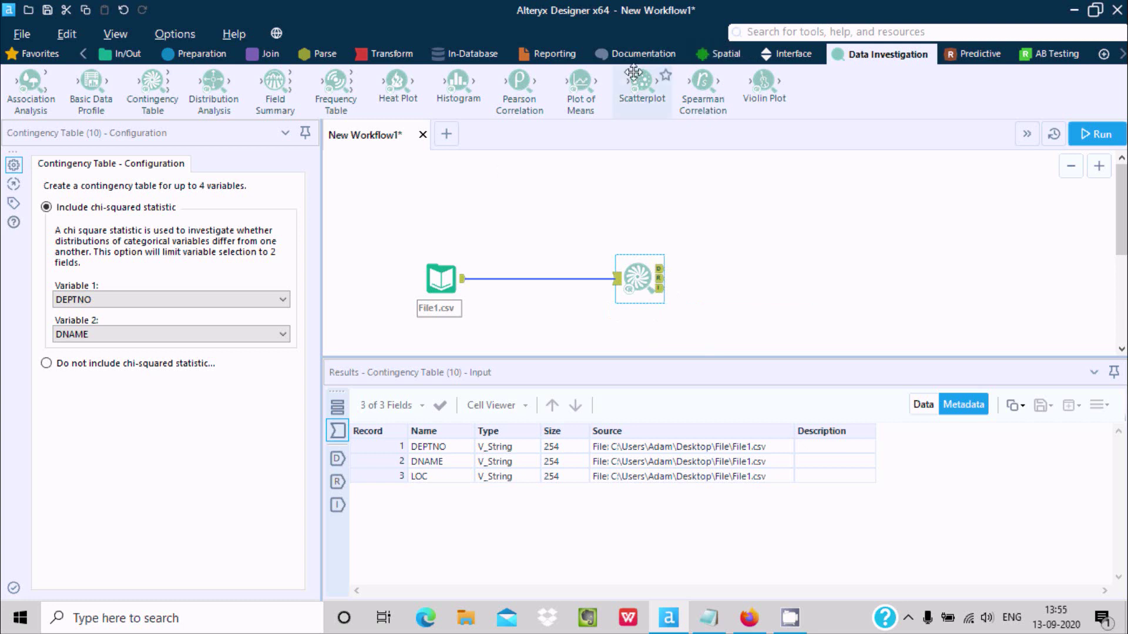
Add three Report Text tools and connect the Contingency Table's D, R and I outputs to one each
{"action": "left_click", "coordinate": [556, 54]}
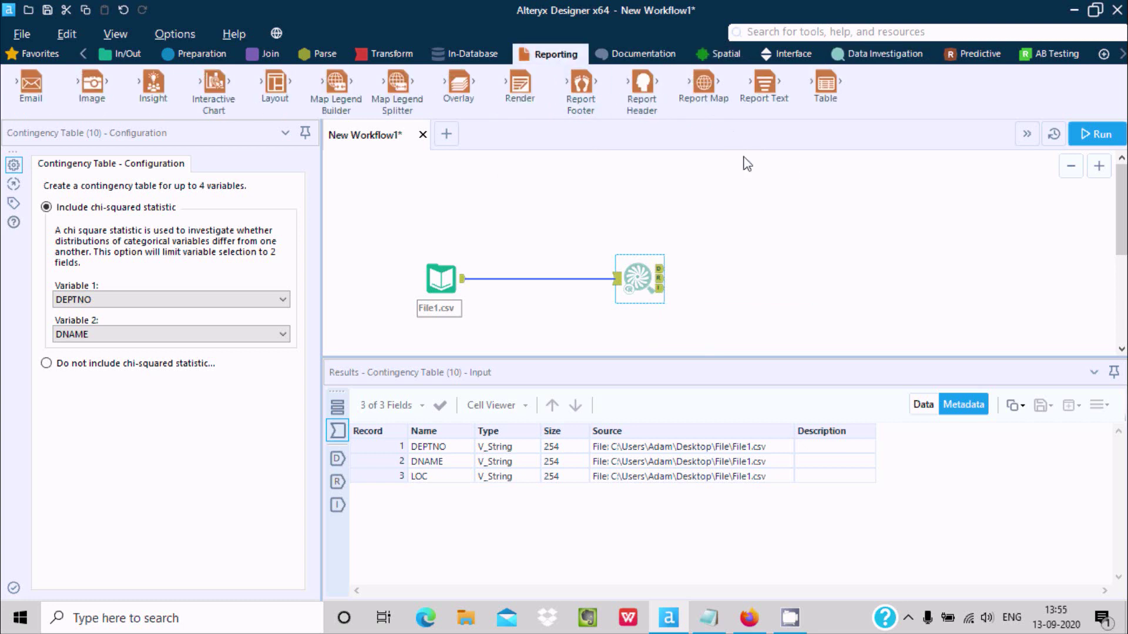
{"action": "left_click_drag", "start_coordinate": [763, 85], "coordinate": [768, 222]}
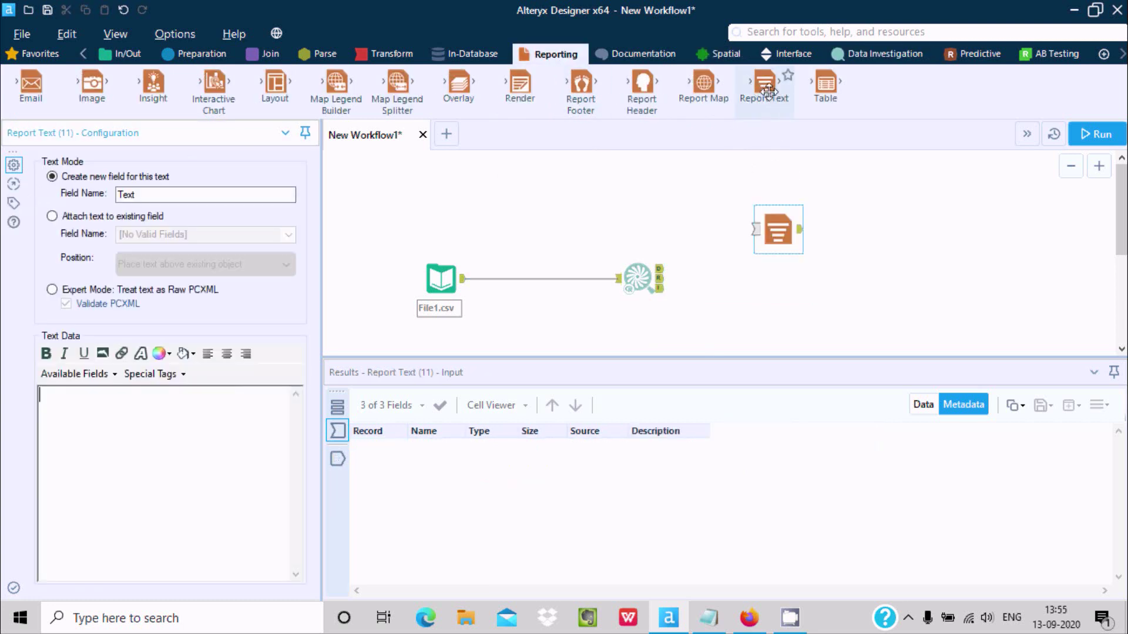
{"action": "left_click_drag", "start_coordinate": [763, 86], "coordinate": [746, 329]}
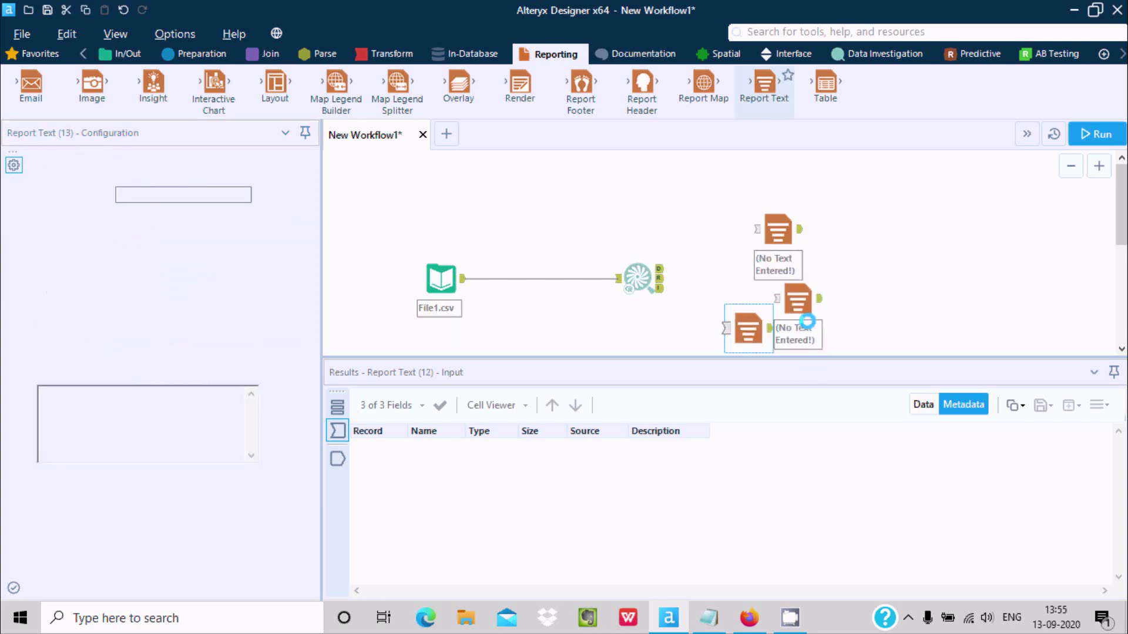
{"action": "left_click_drag", "start_coordinate": [661, 269], "coordinate": [759, 231]}
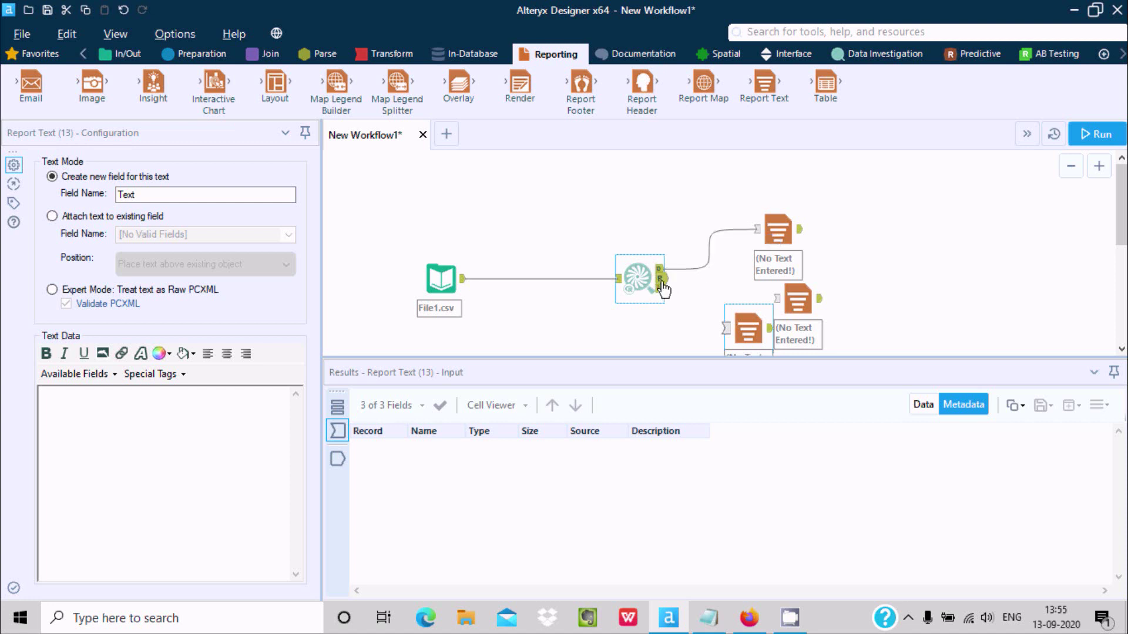
{"action": "left_click_drag", "start_coordinate": [662, 281], "coordinate": [776, 304]}
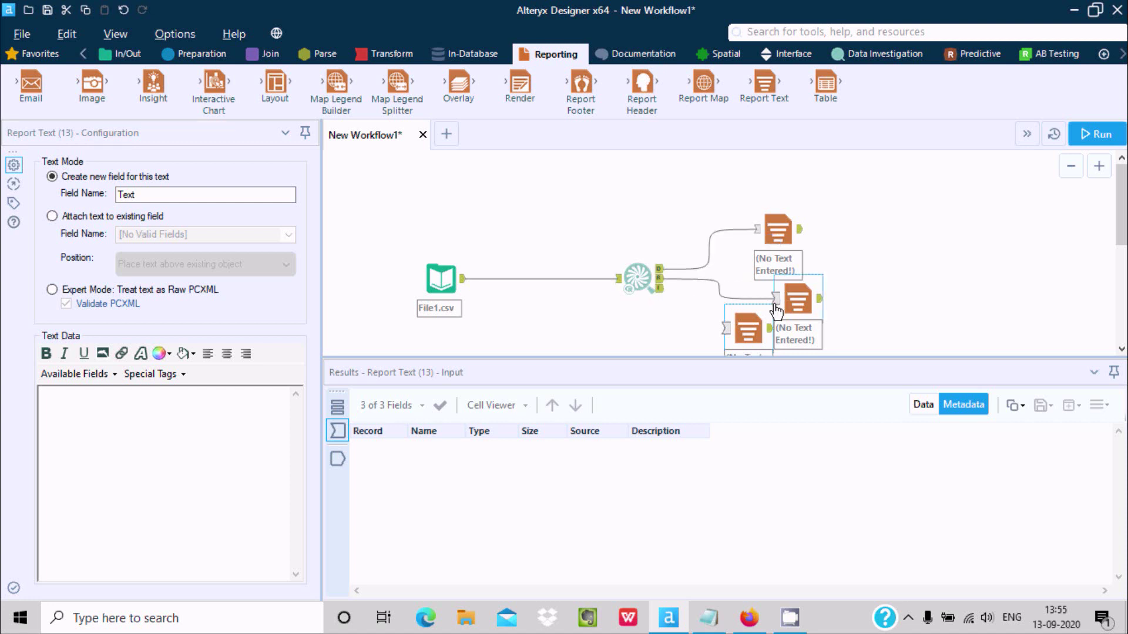
{"action": "left_click_drag", "start_coordinate": [660, 290], "coordinate": [739, 345]}
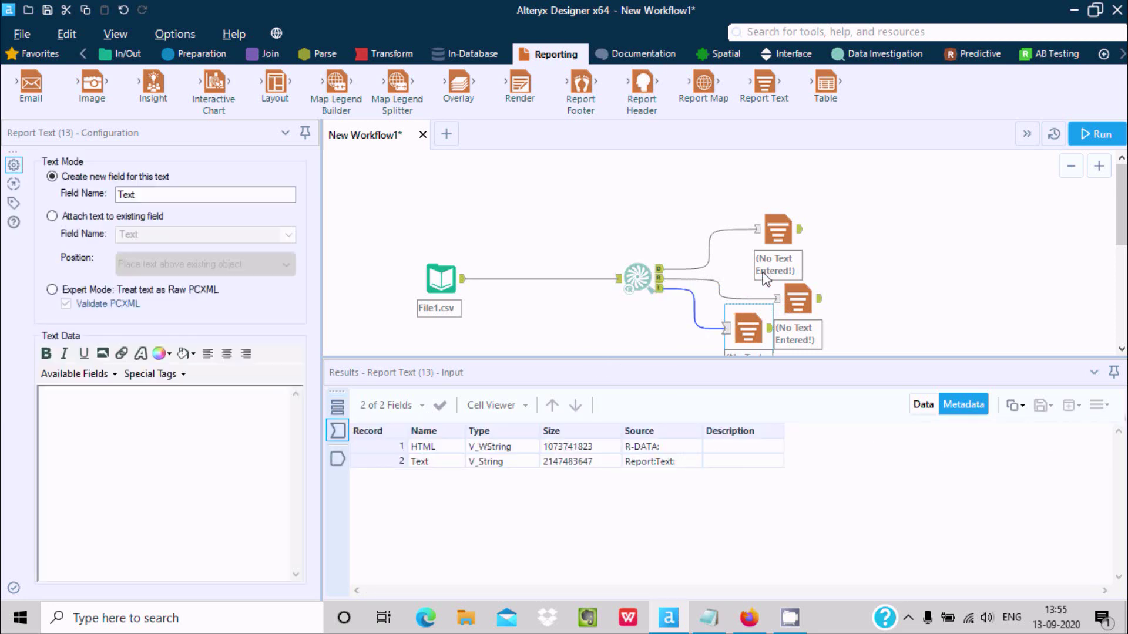
Run the workflow and dismiss the completion message
{"action": "left_click", "coordinate": [637, 277]}
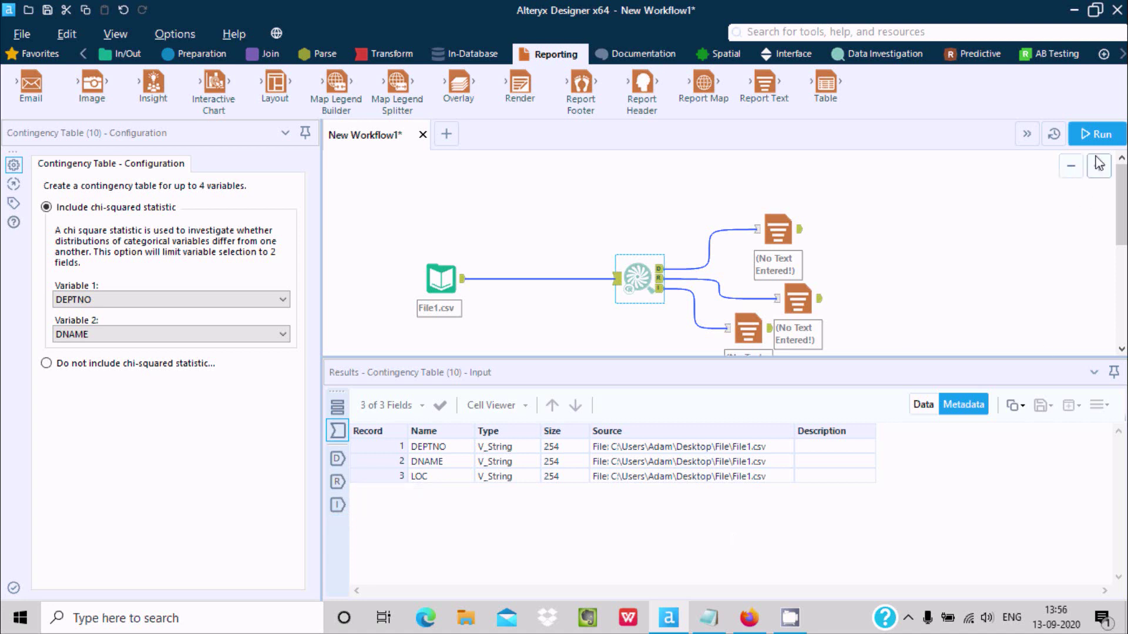
{"action": "left_click", "coordinate": [1097, 134]}
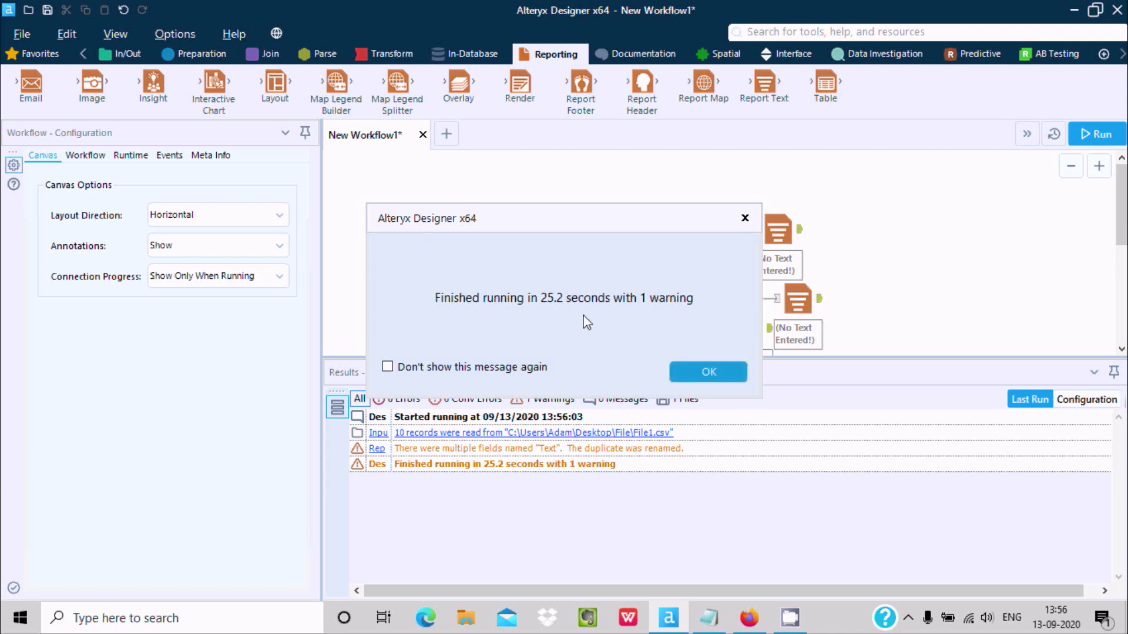
{"action": "left_click", "coordinate": [704, 372]}
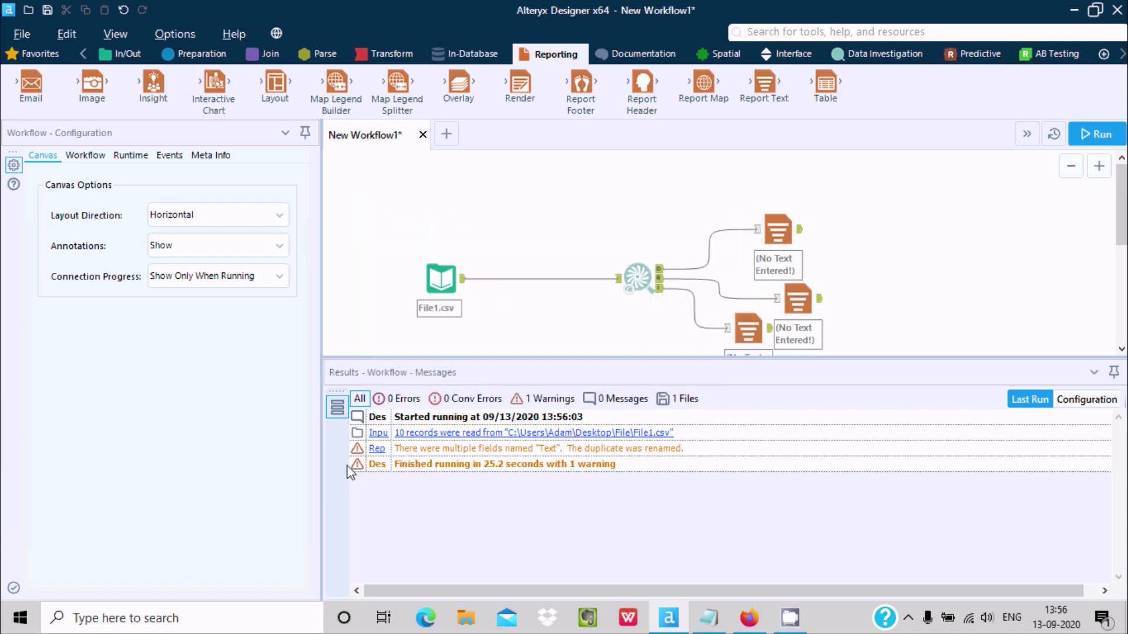
Examine the records and metadata that enter the Contingency Table tool from File1.csv
{"action": "left_click_drag", "start_coordinate": [1124, 195], "coordinate": [1126, 221]}
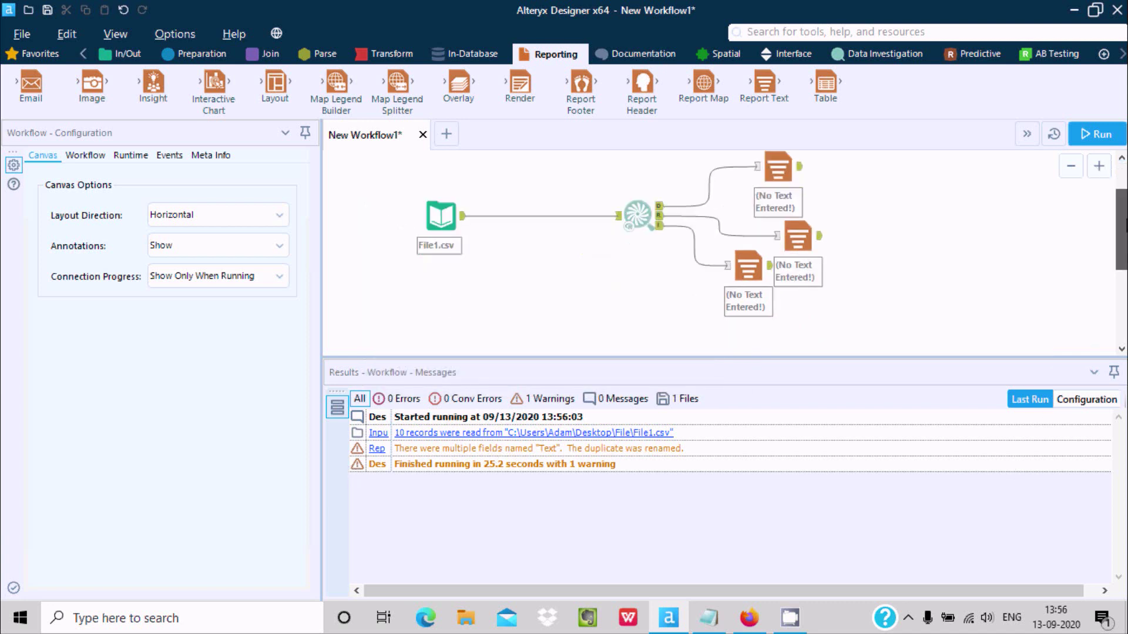
{"action": "left_click", "coordinate": [442, 216]}
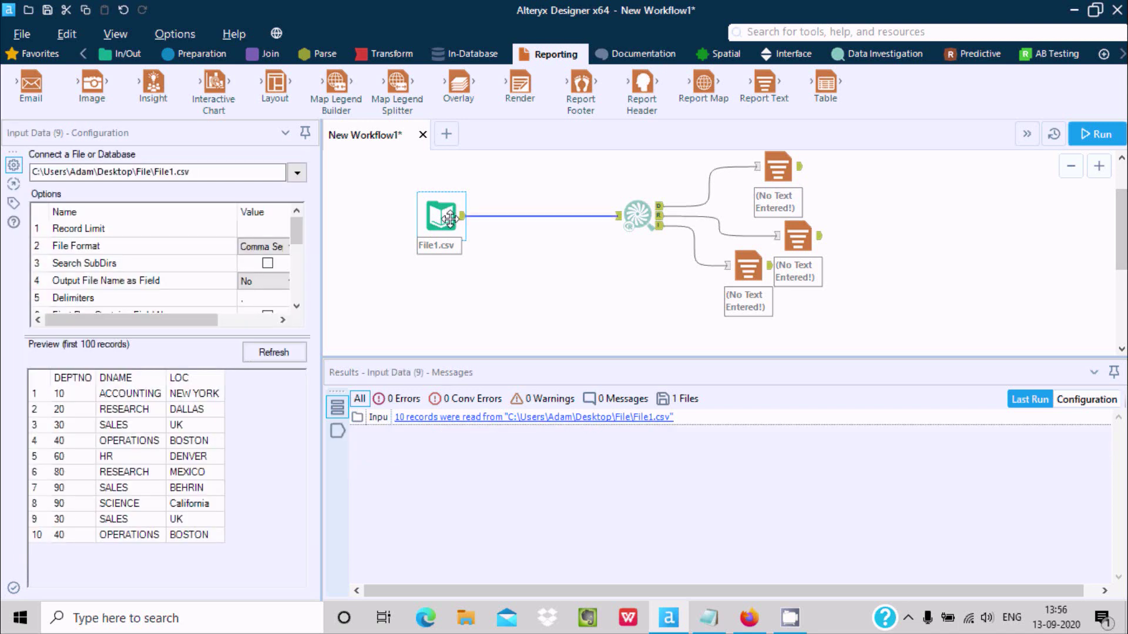
{"action": "left_click", "coordinate": [638, 209]}
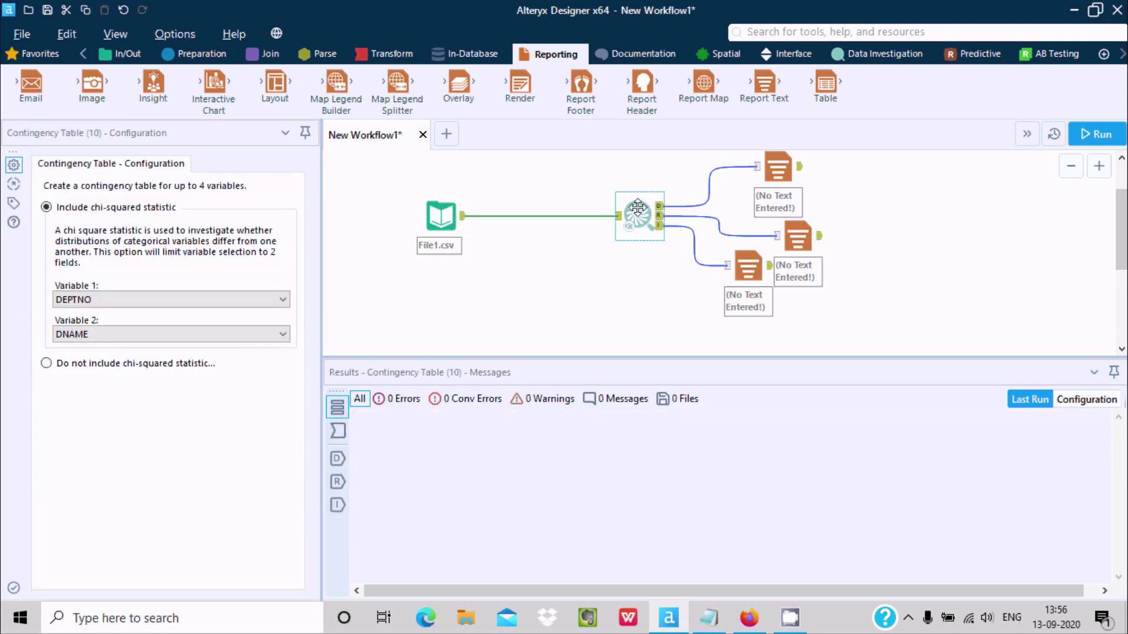
{"action": "left_click", "coordinate": [339, 434]}
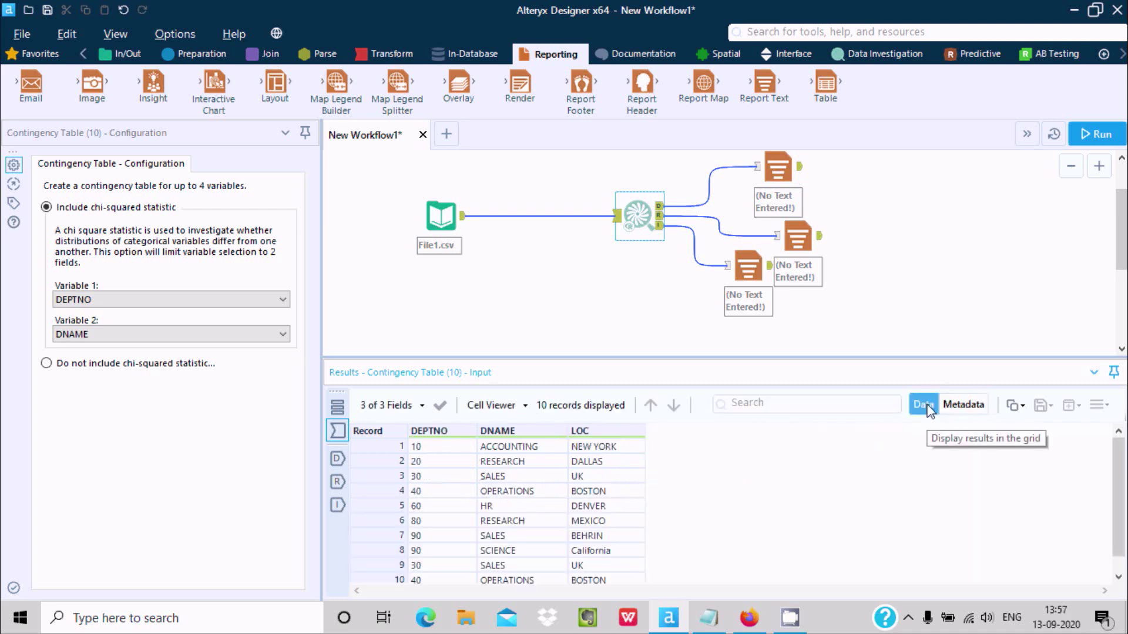
{"action": "left_click", "coordinate": [964, 404]}
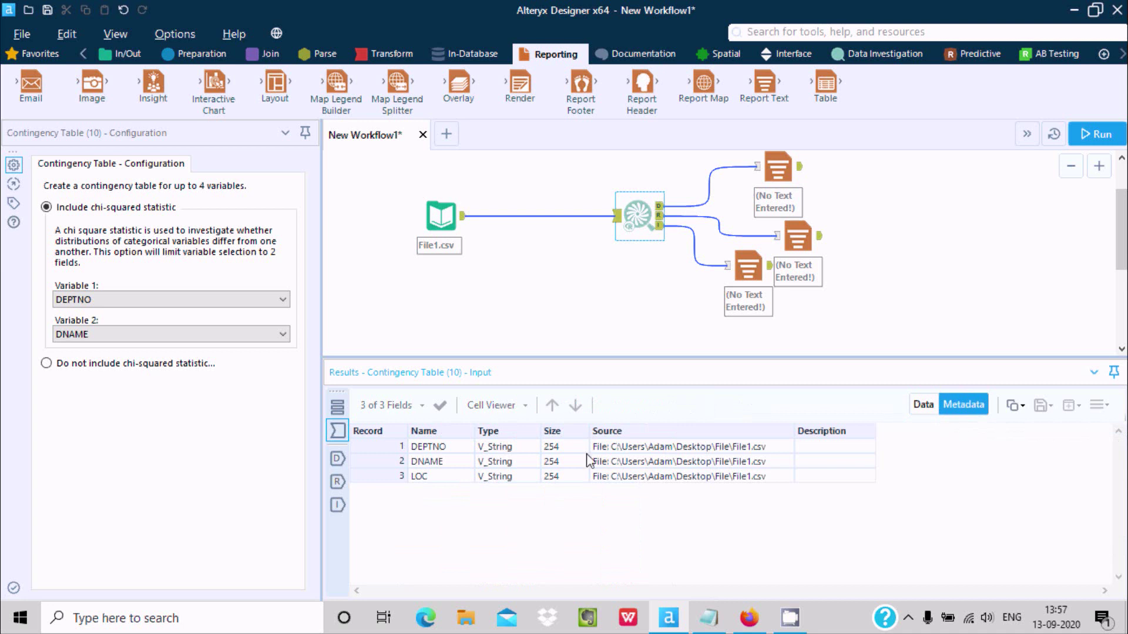
Examine the records and metadata of the Contingency Table's data output and report output
{"action": "left_click", "coordinate": [336, 460]}
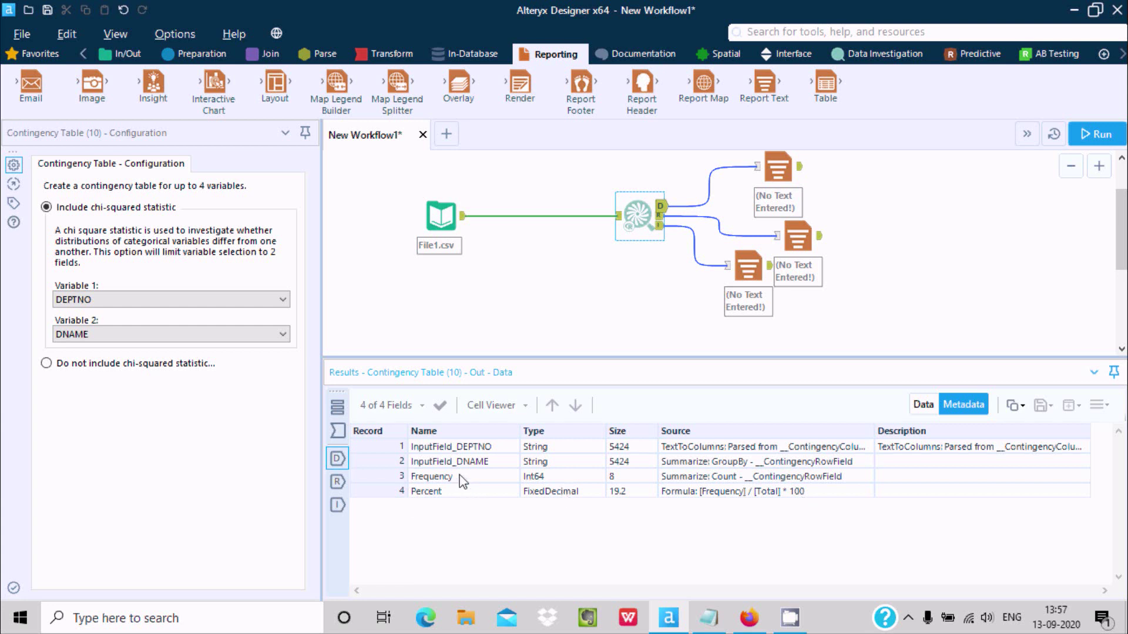
{"action": "left_click", "coordinate": [921, 405]}
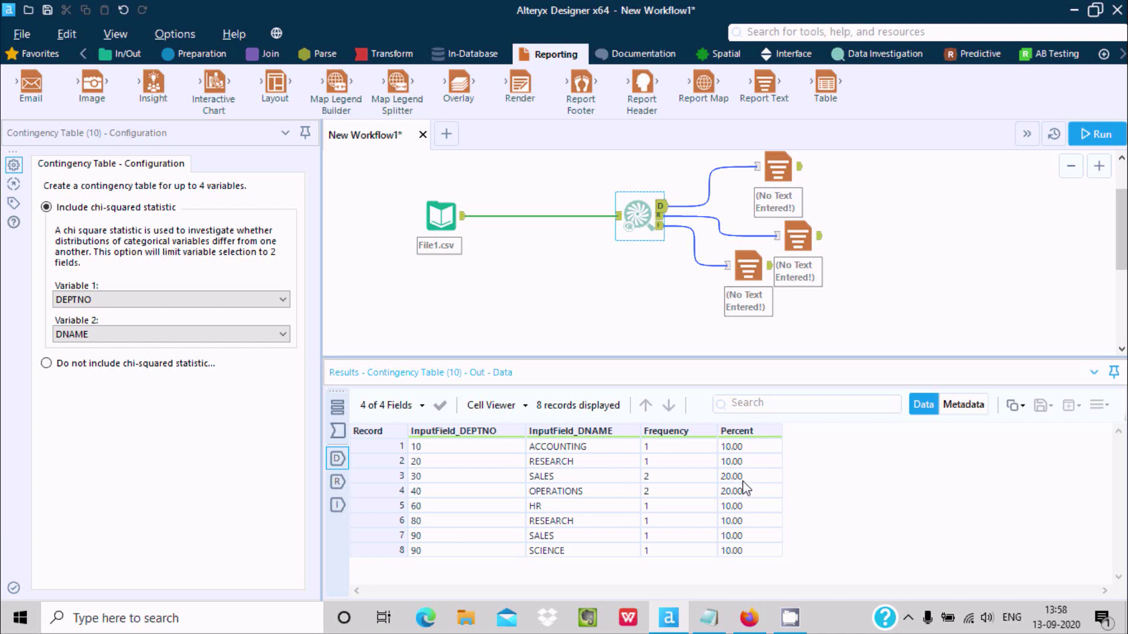
{"action": "left_click", "coordinate": [964, 409]}
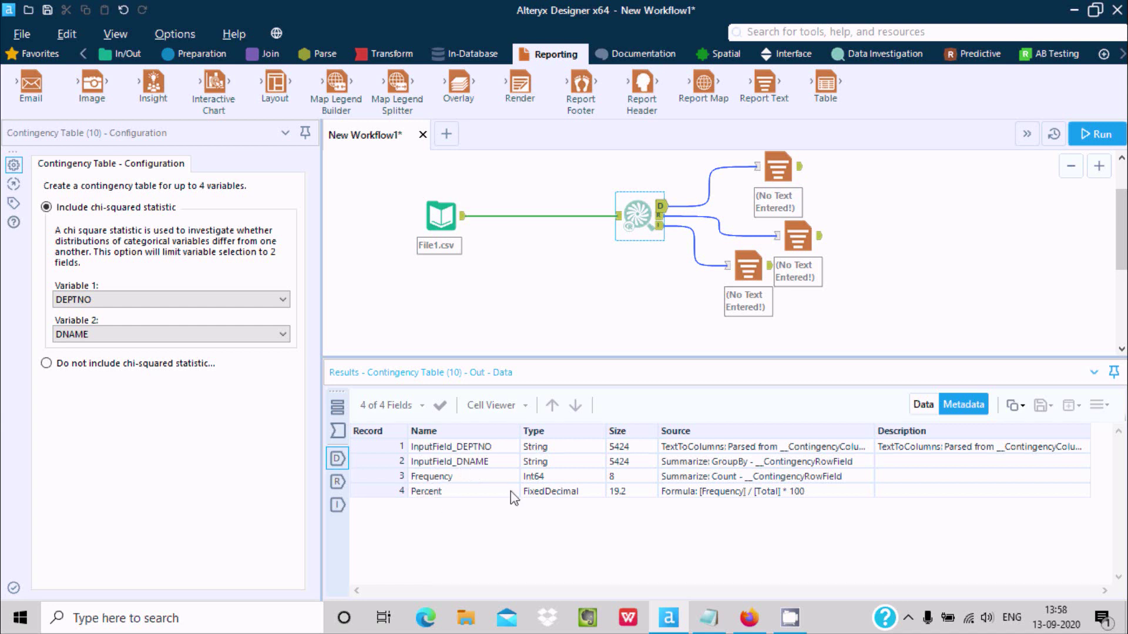
{"action": "left_click", "coordinate": [337, 482]}
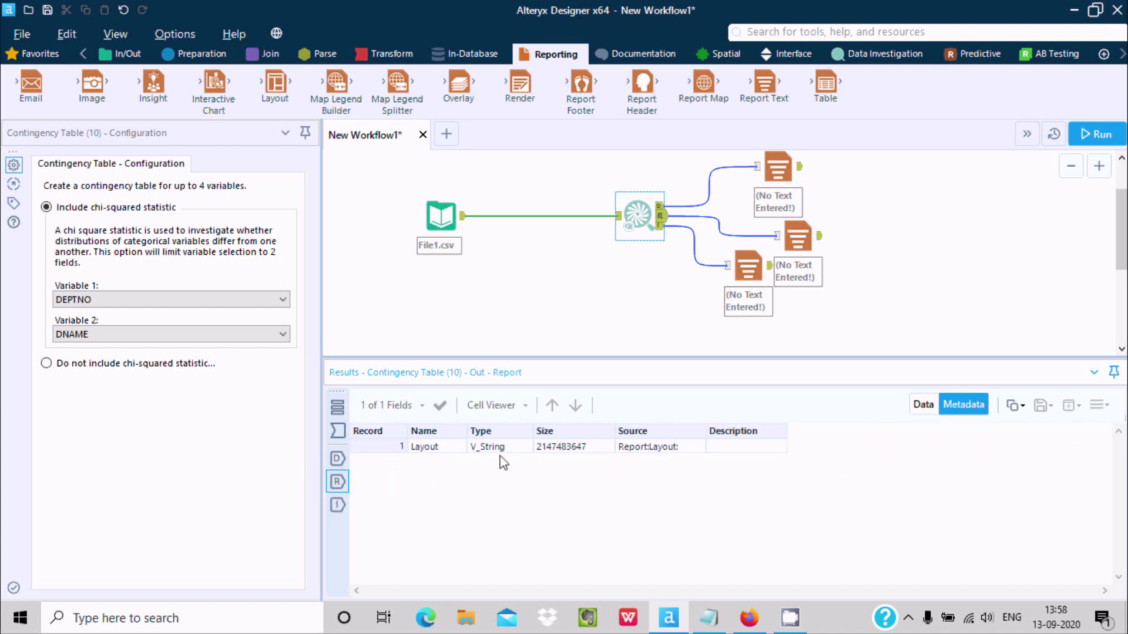
{"action": "left_click", "coordinate": [922, 404]}
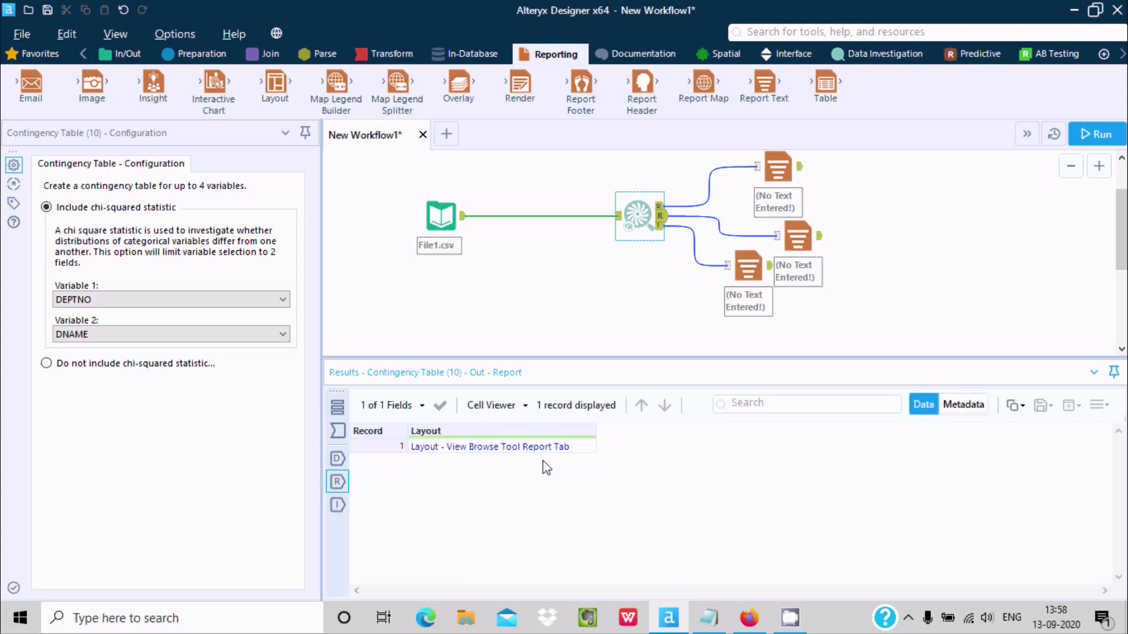
{"action": "left_click", "coordinate": [943, 407]}
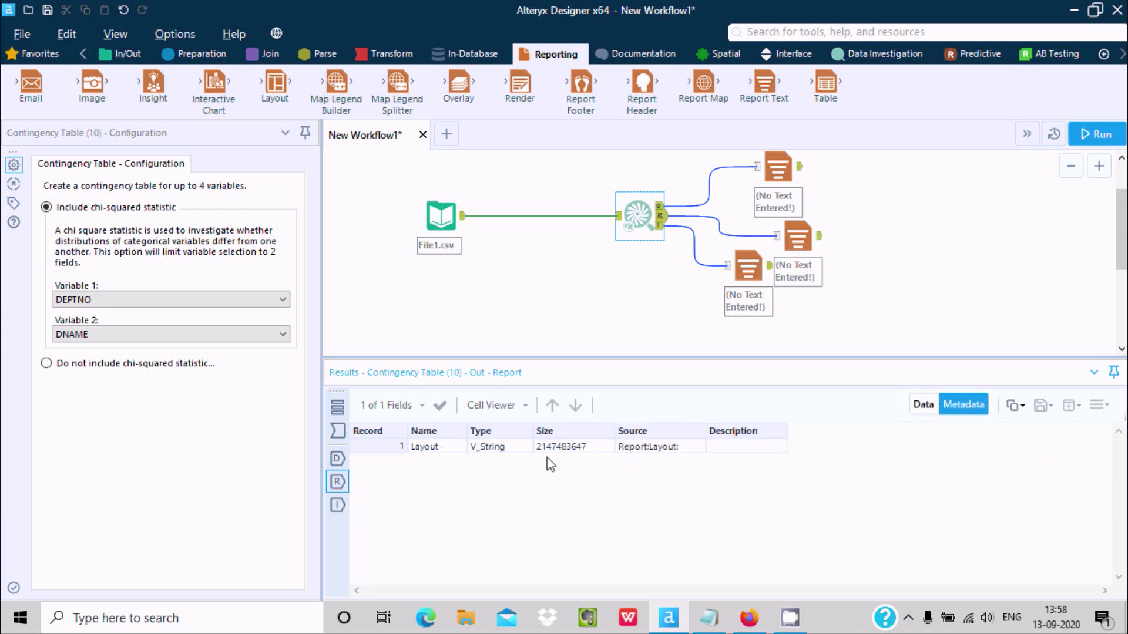
Examine the metadata of the Contingency Table's interactive output and the output of each of the three Report Text tools
{"action": "left_click", "coordinate": [337, 505]}
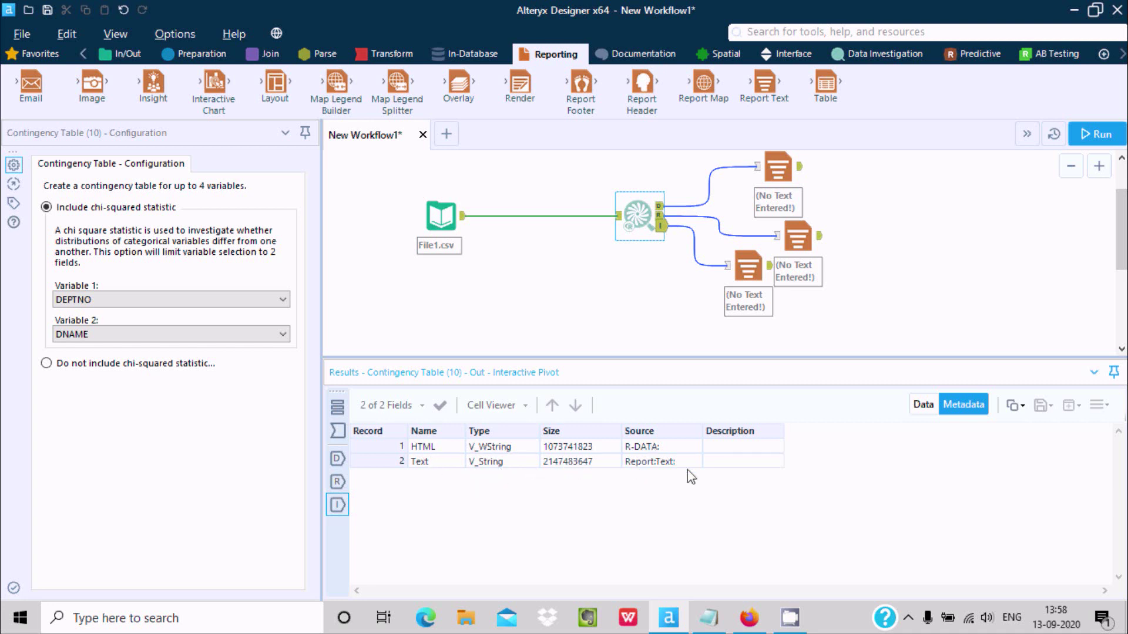
{"action": "left_click", "coordinate": [772, 168]}
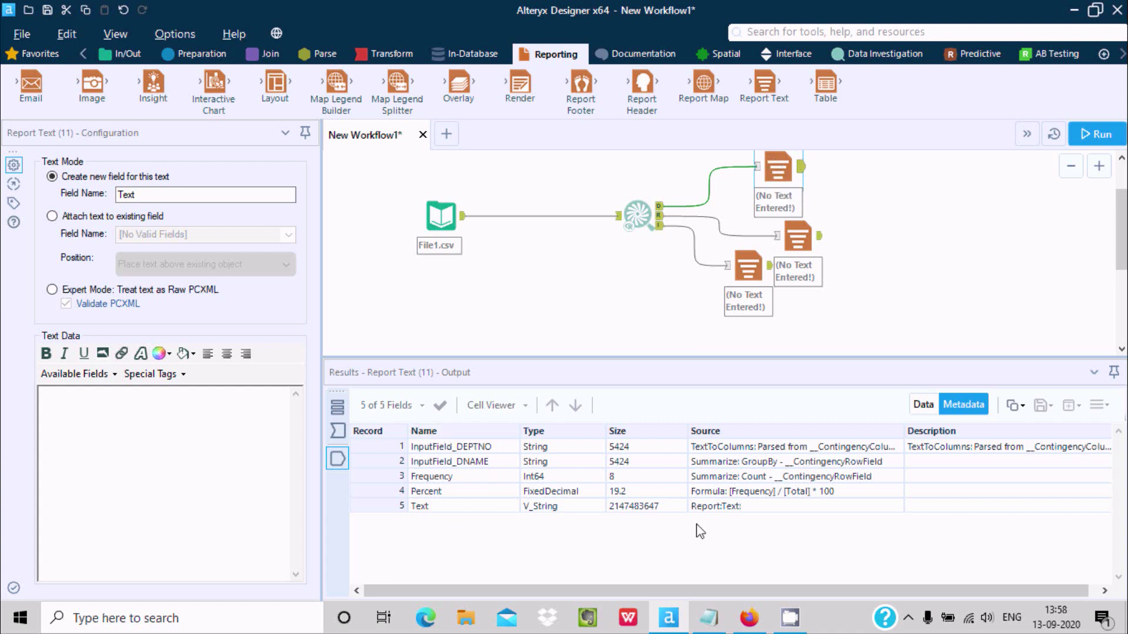
{"action": "left_click", "coordinate": [796, 236]}
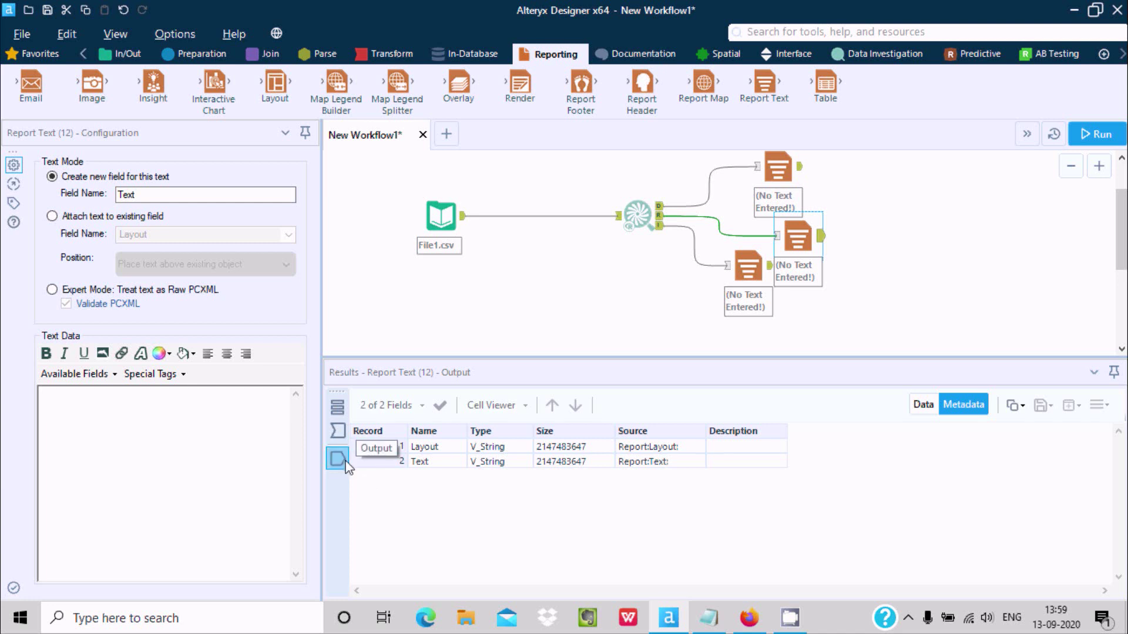
{"action": "left_click", "coordinate": [922, 405]}
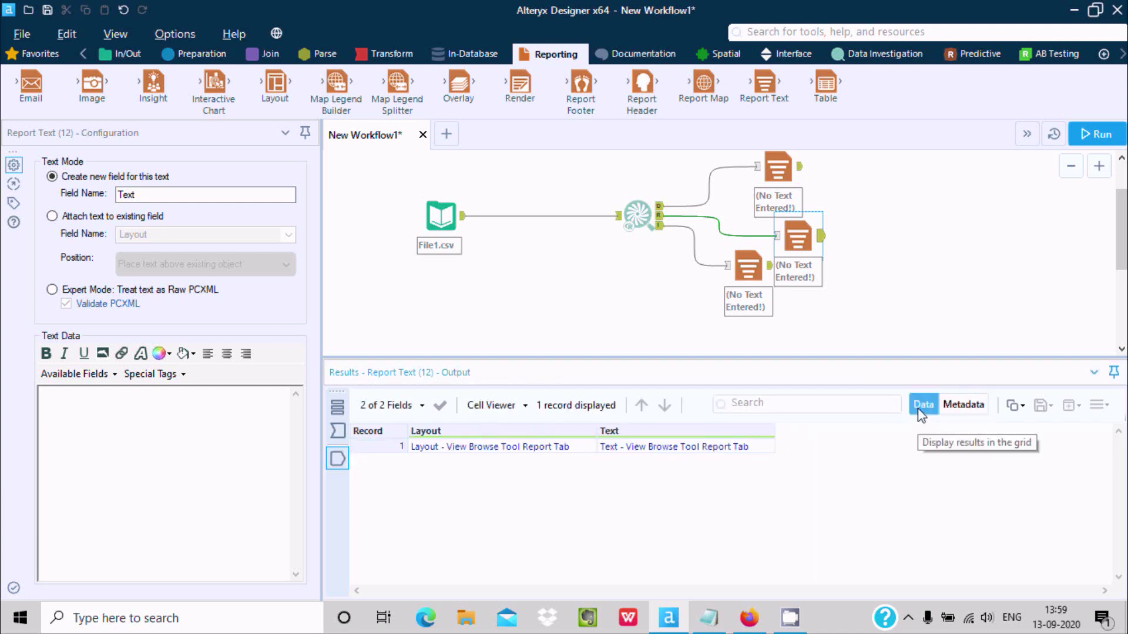
{"action": "left_click", "coordinate": [964, 404]}
{"action": "left_click", "coordinate": [749, 274]}
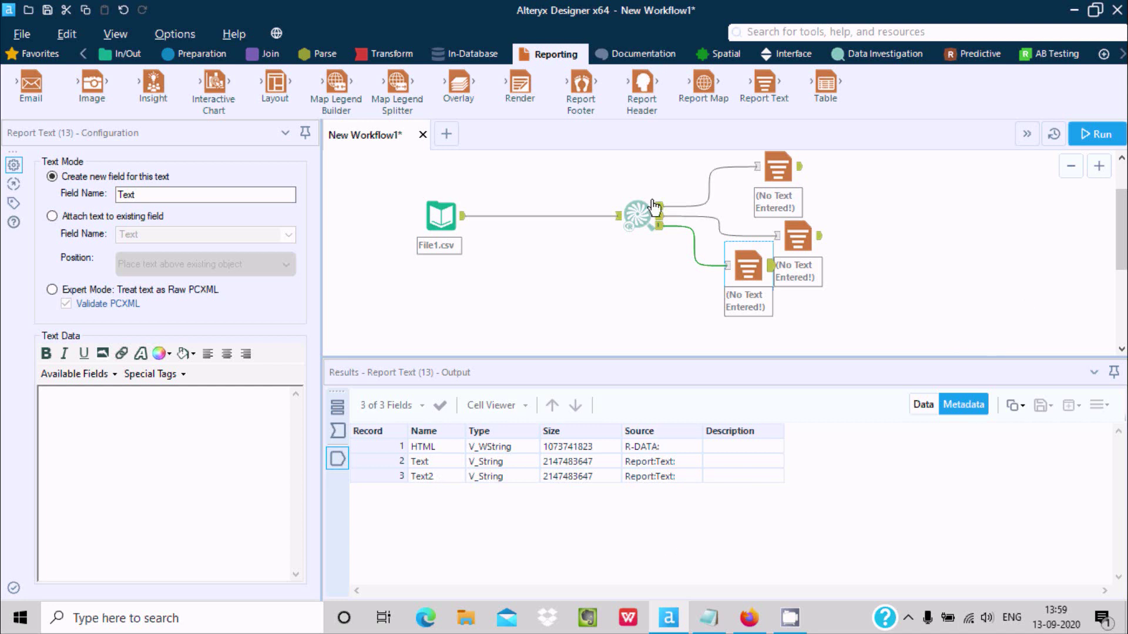
Review the Data Investigation tools and the records in the Contingency Table's data output
{"action": "left_click", "coordinate": [881, 54]}
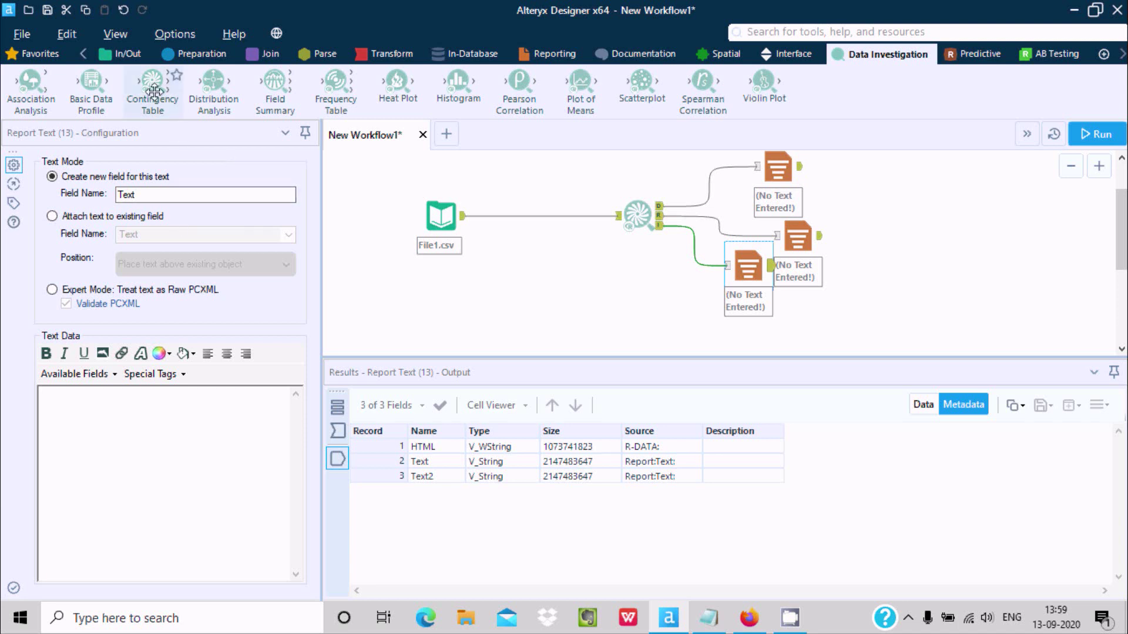
{"action": "mouse_move", "coordinate": [152, 85]}
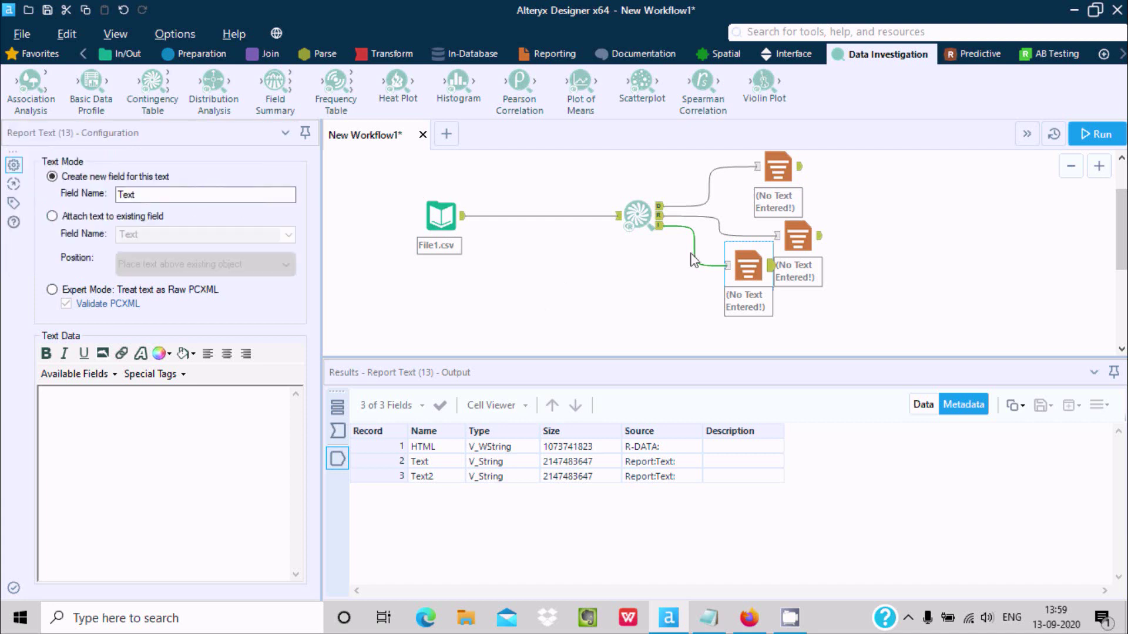
{"action": "left_click", "coordinate": [642, 204]}
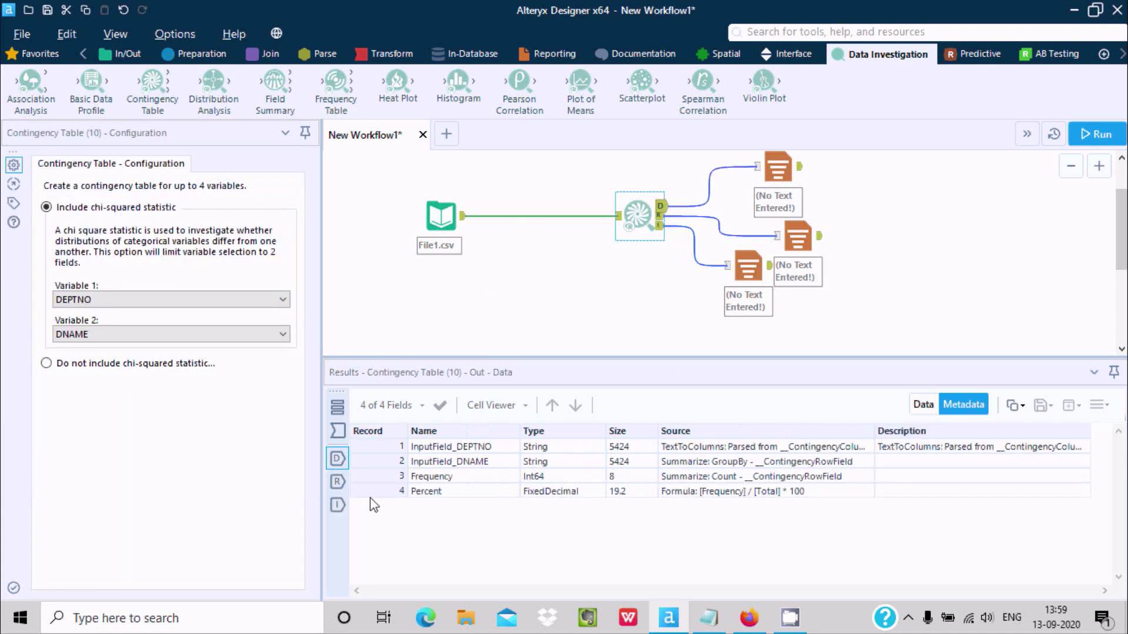
{"action": "left_click", "coordinate": [337, 458]}
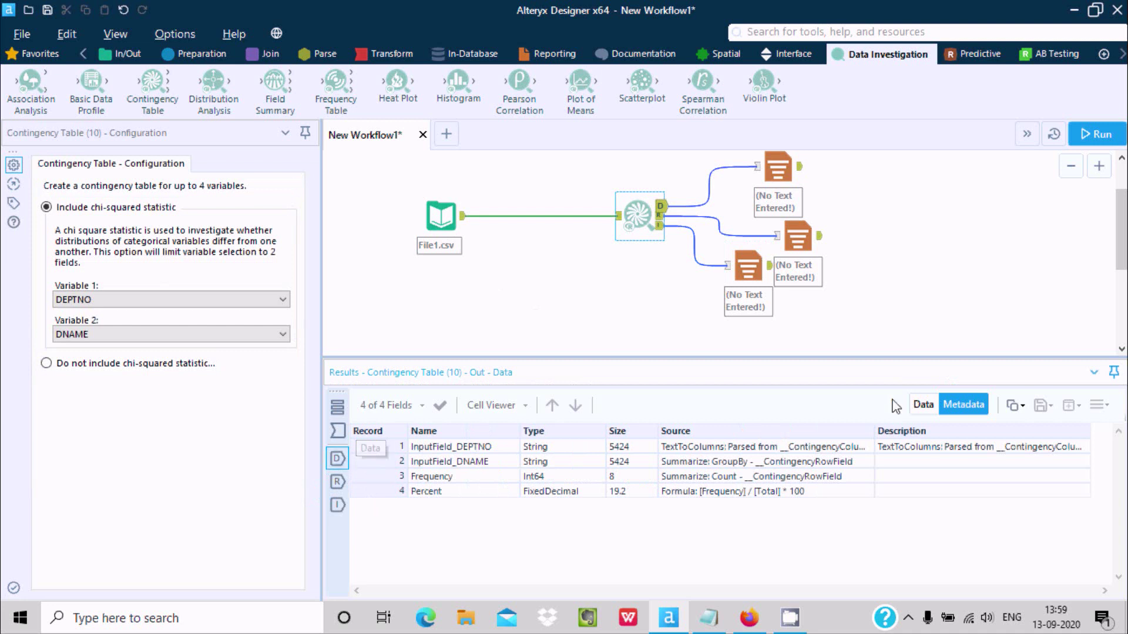
{"action": "left_click", "coordinate": [934, 407]}
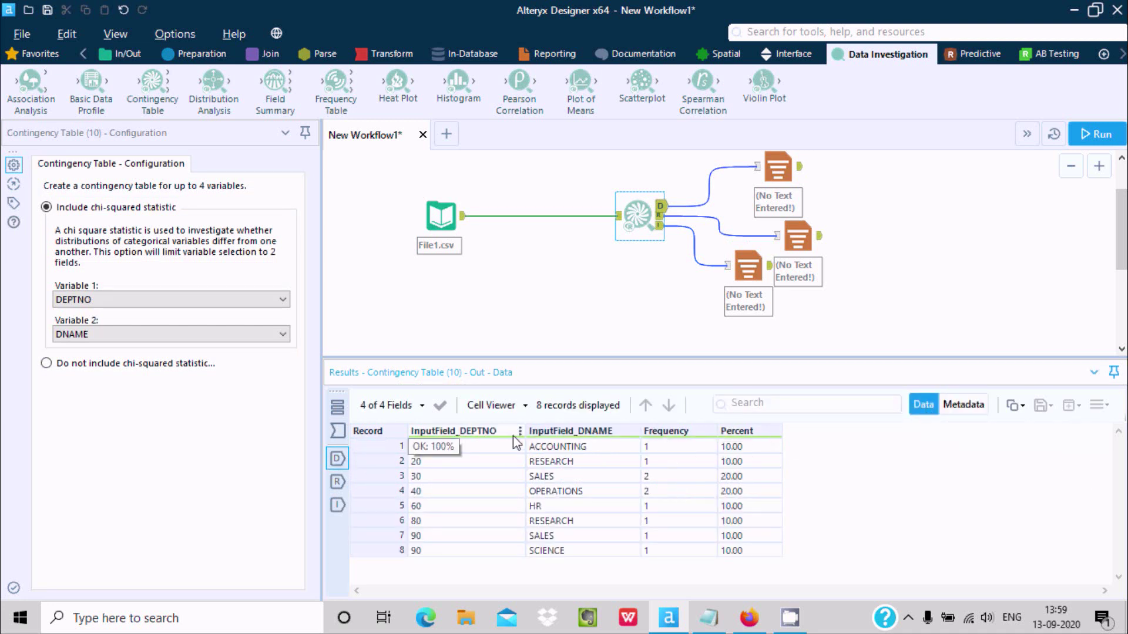
Set Variable 2 of the Contingency Table to LOC with the chi-squared statistic included
{"action": "left_click", "coordinate": [628, 207]}
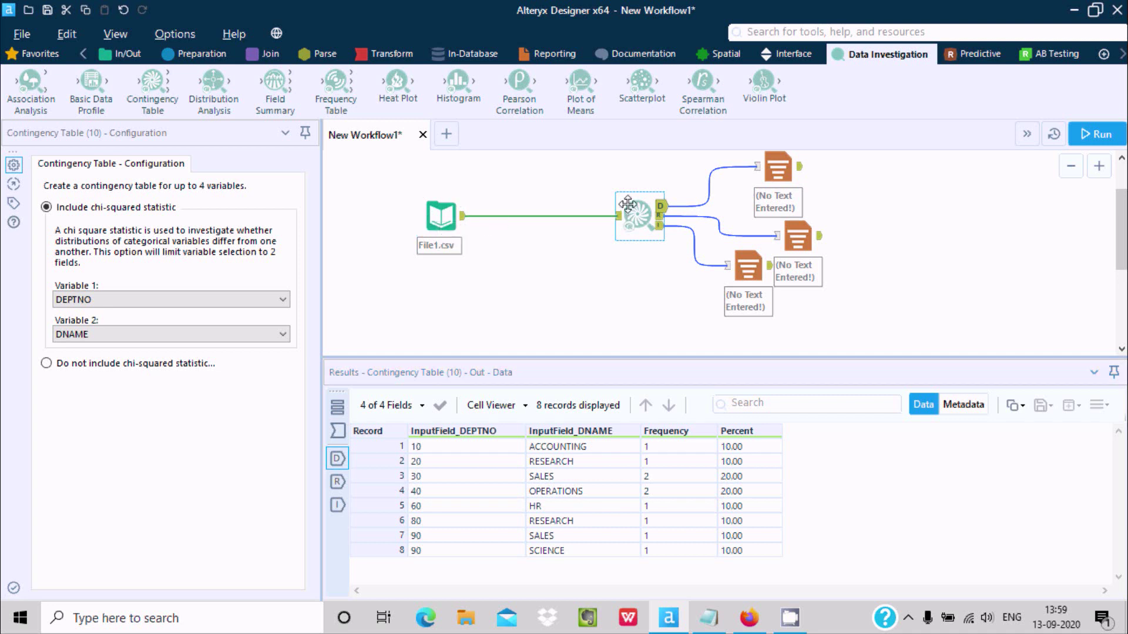
{"action": "left_click", "coordinate": [94, 336]}
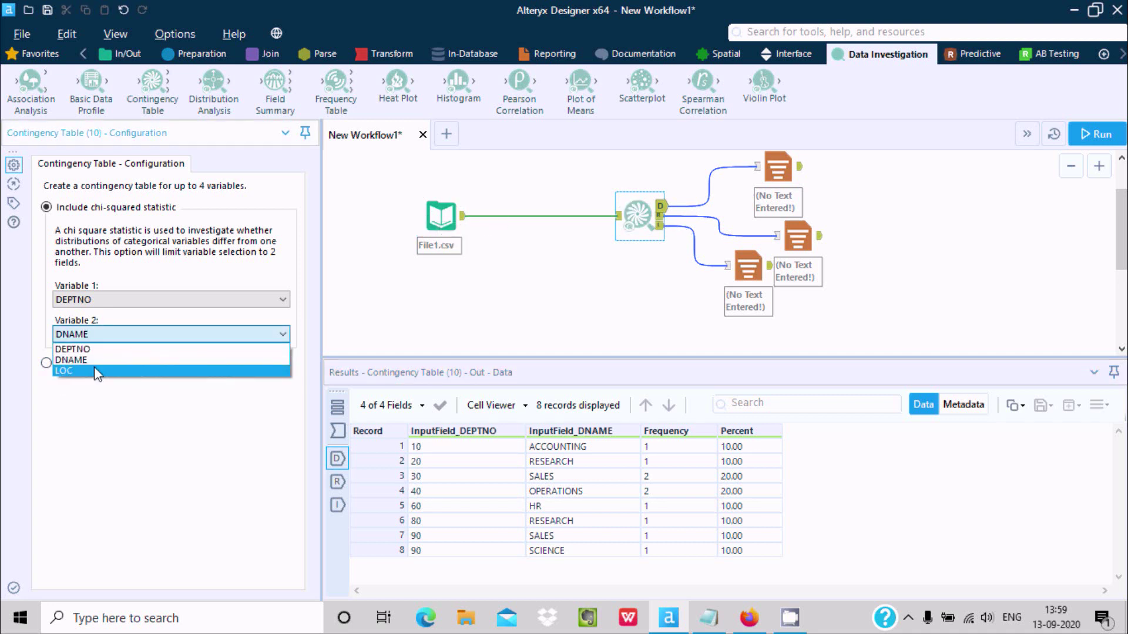
{"action": "left_click", "coordinate": [95, 372]}
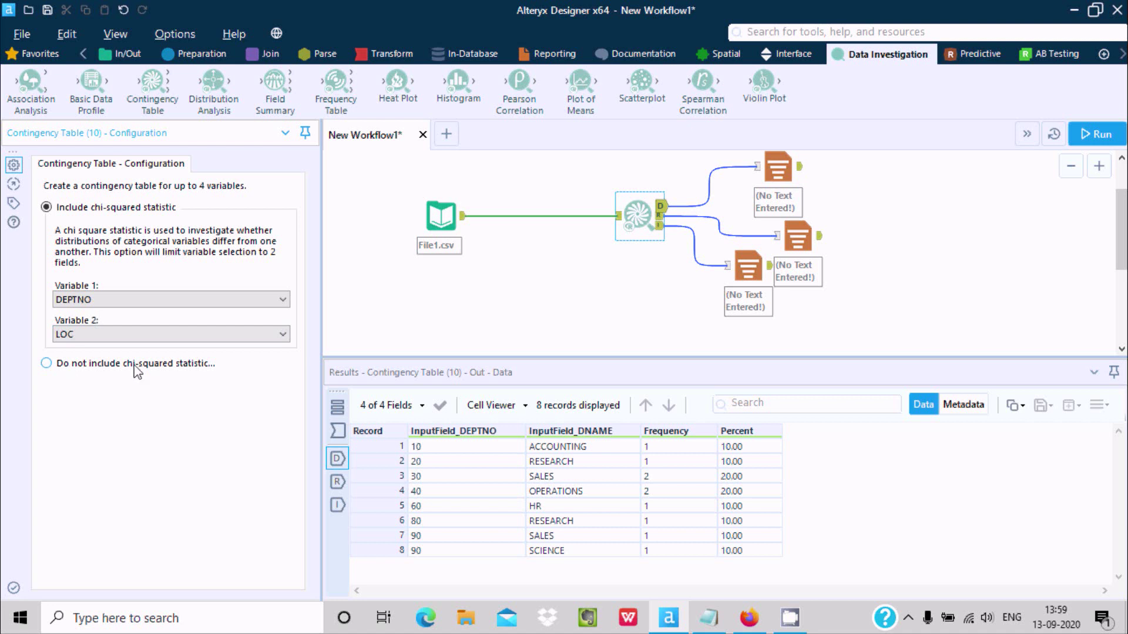
Exclude the chi-squared statistic, set Variable 3 to DNAME and Variable 4 to LOC, and run the workflow
{"action": "left_click", "coordinate": [94, 369]}
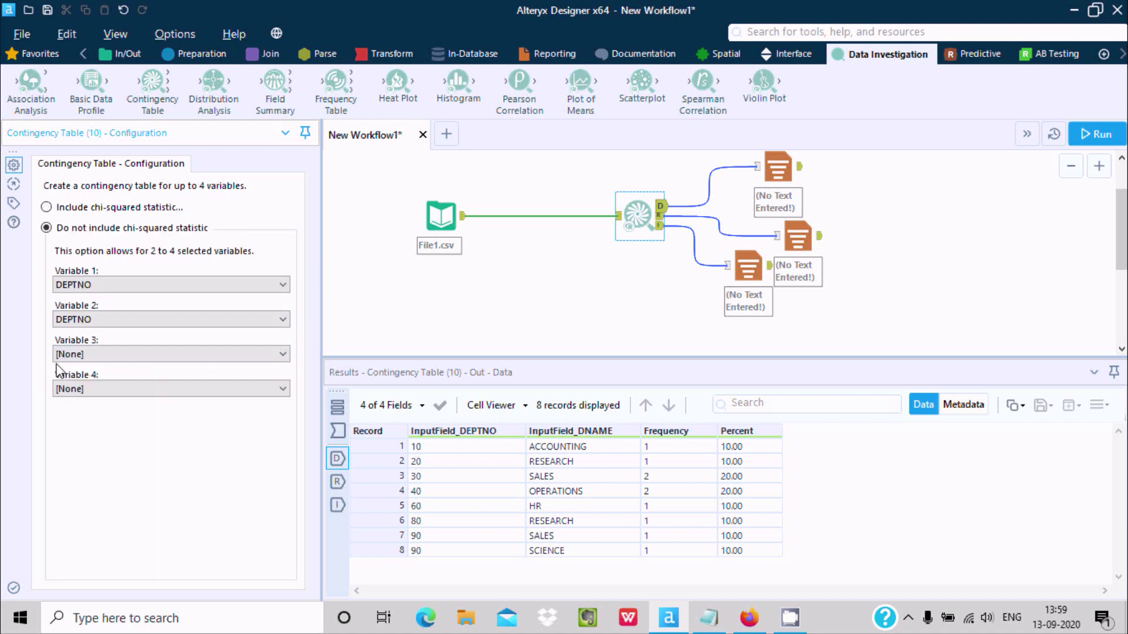
{"action": "left_click", "coordinate": [122, 356]}
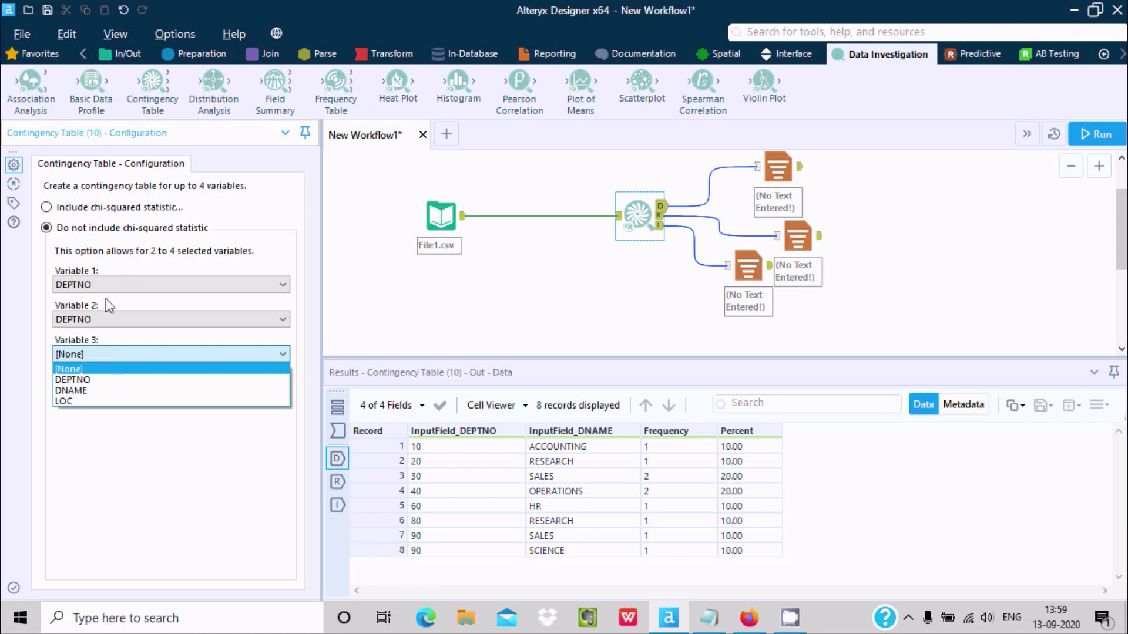
{"action": "left_click", "coordinate": [87, 390]}
{"action": "left_click", "coordinate": [120, 390]}
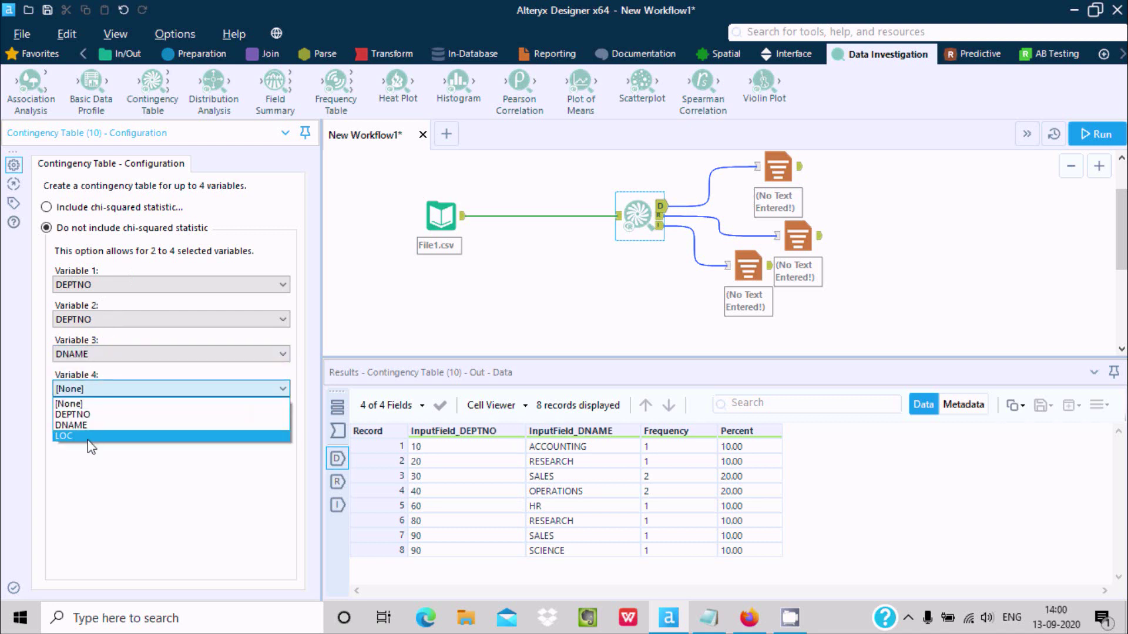
{"action": "left_click", "coordinate": [158, 436]}
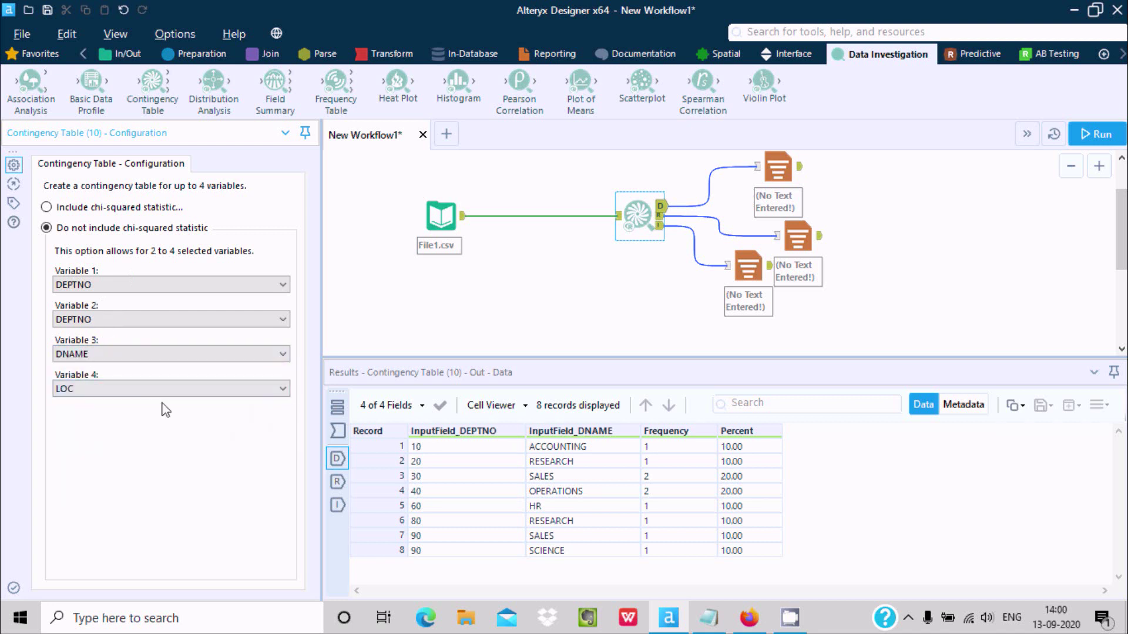
{"action": "left_click", "coordinate": [1083, 141]}
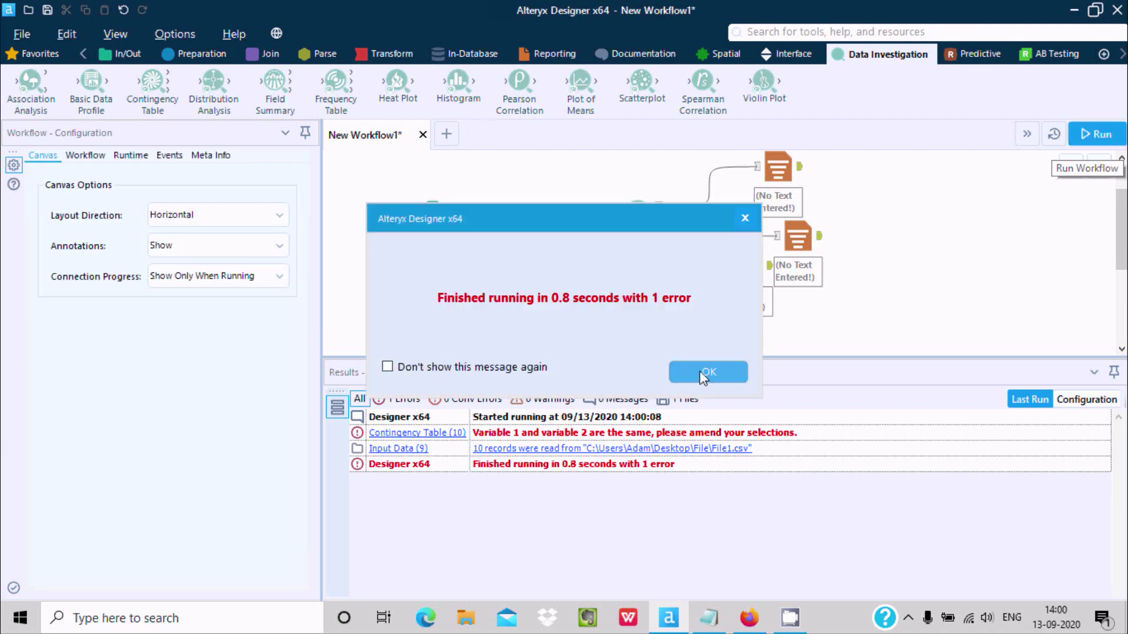
{"action": "left_click", "coordinate": [700, 372]}
Set the Contingency Table's Variable 2 to DNAME, Variable 3 to LOC and Variable 4 to [None], and rerun the workflow
{"action": "left_click", "coordinate": [637, 215]}
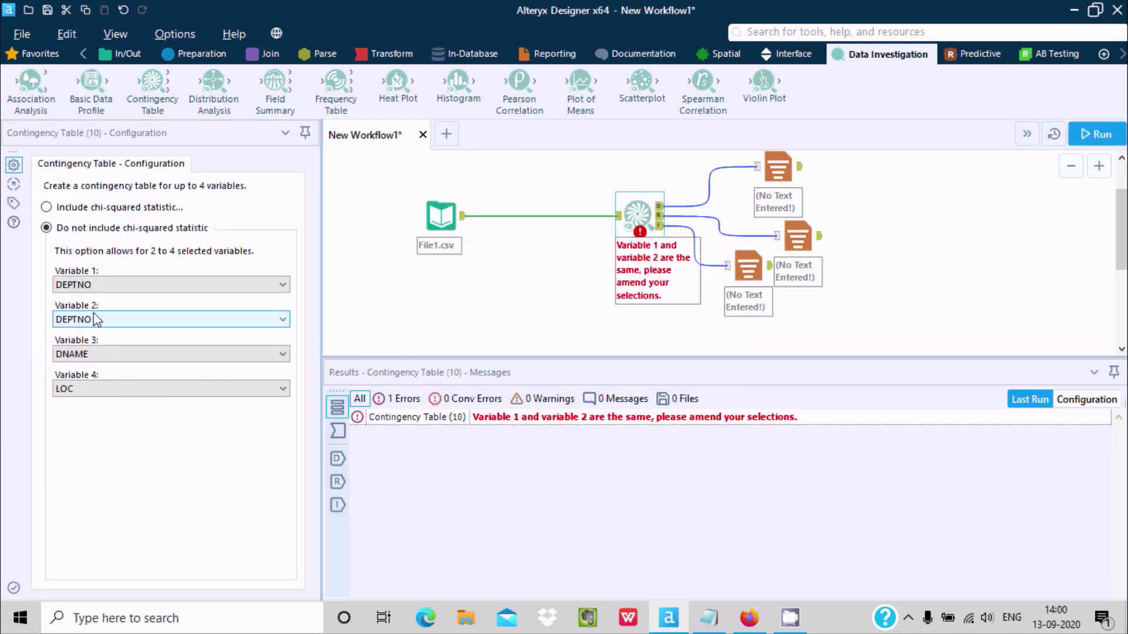
{"action": "left_click", "coordinate": [93, 321]}
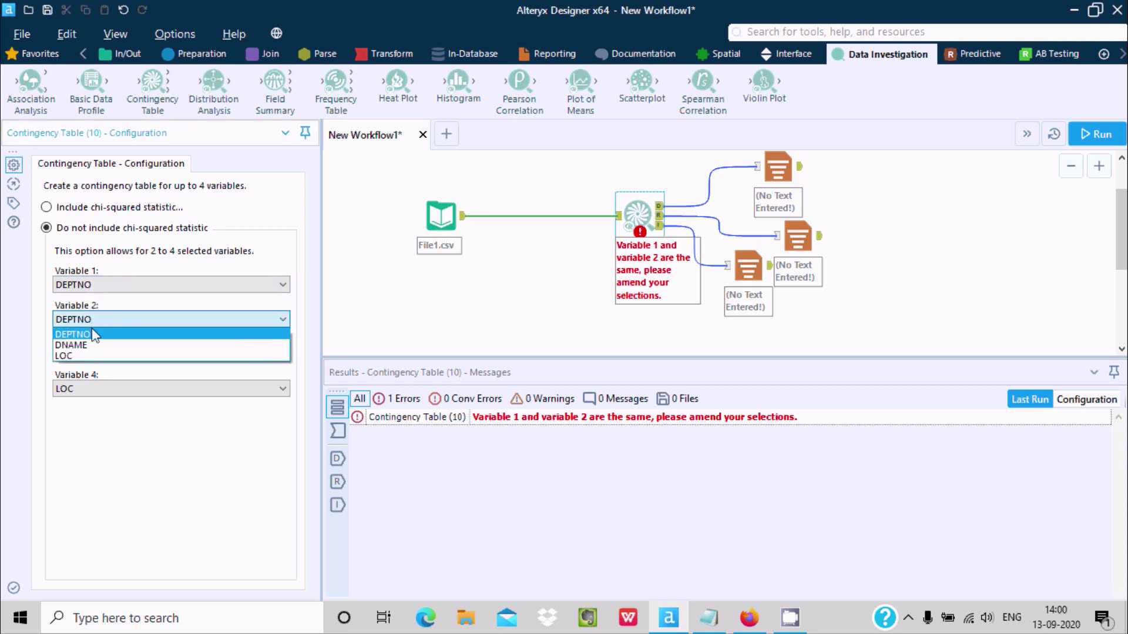
{"action": "left_click", "coordinate": [94, 346]}
{"action": "left_click", "coordinate": [94, 354]}
{"action": "left_click", "coordinate": [92, 399]}
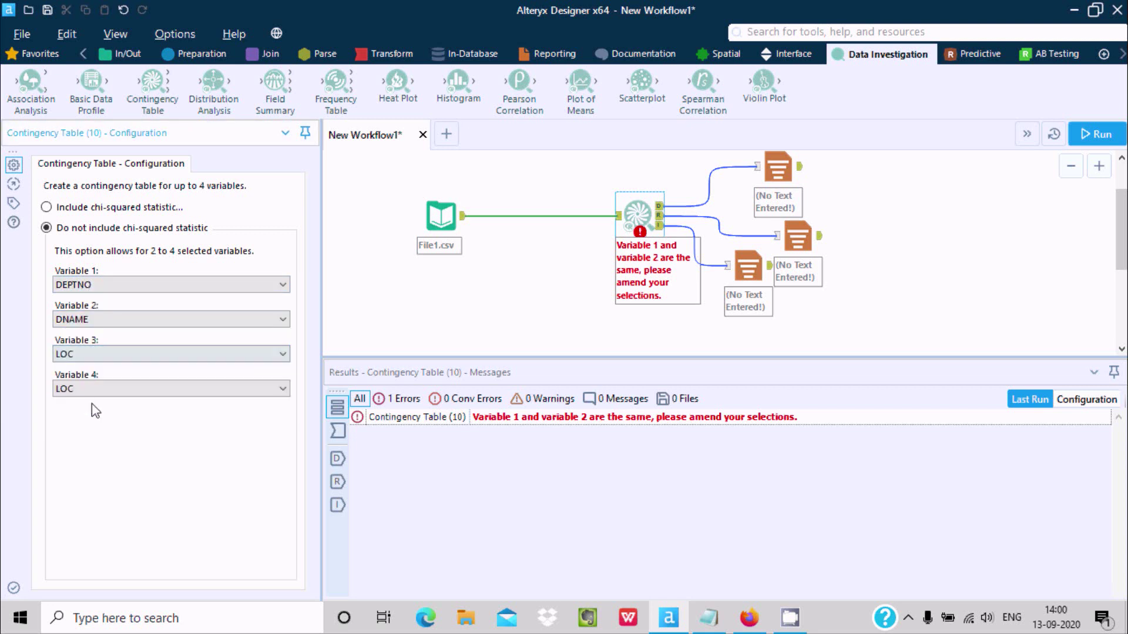
{"action": "left_click", "coordinate": [92, 391]}
{"action": "left_click", "coordinate": [95, 408]}
{"action": "left_click", "coordinate": [1103, 134]}
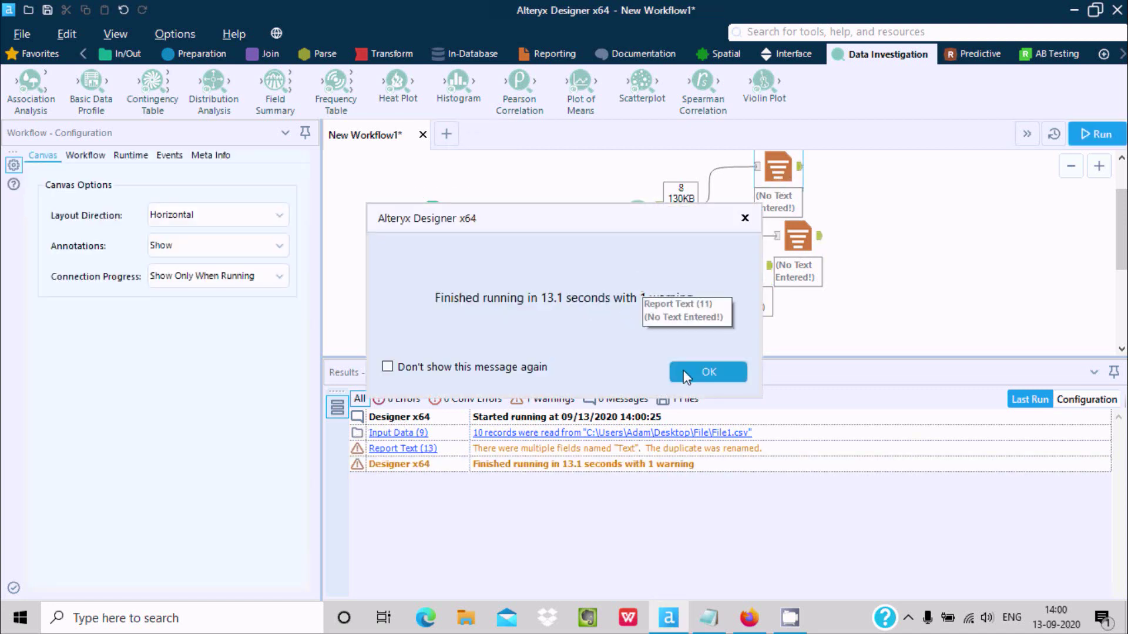
{"action": "left_click", "coordinate": [702, 368]}
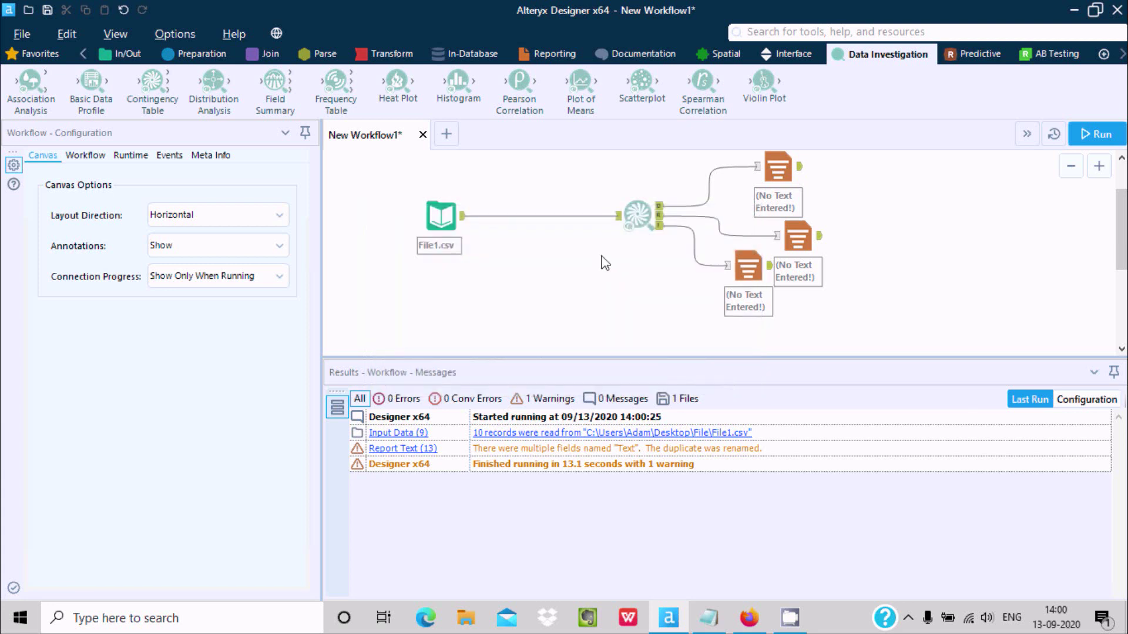
Compare the Contingency Table's input and data output records with the source records in File1.csv
{"action": "left_click", "coordinate": [639, 210]}
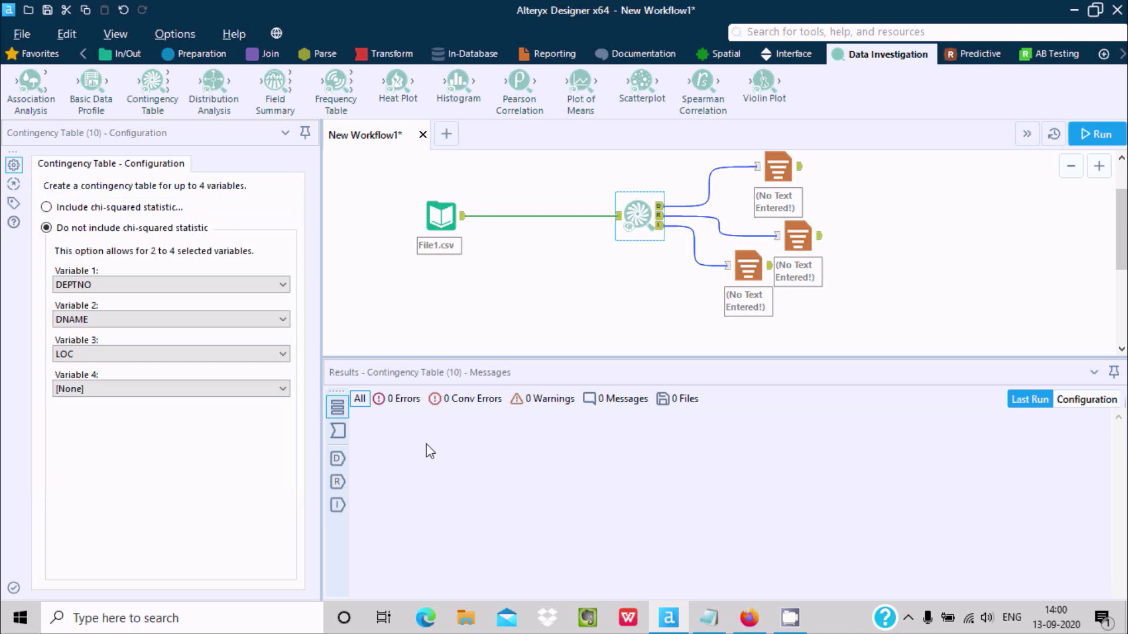
{"action": "left_click", "coordinate": [339, 433]}
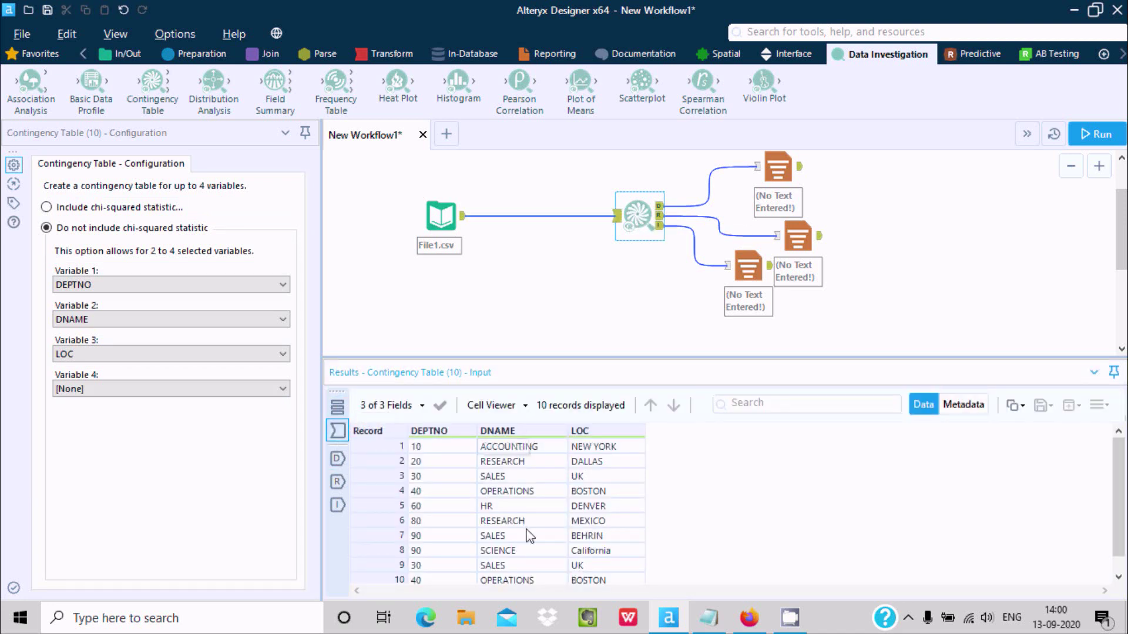
{"action": "left_click", "coordinate": [346, 462]}
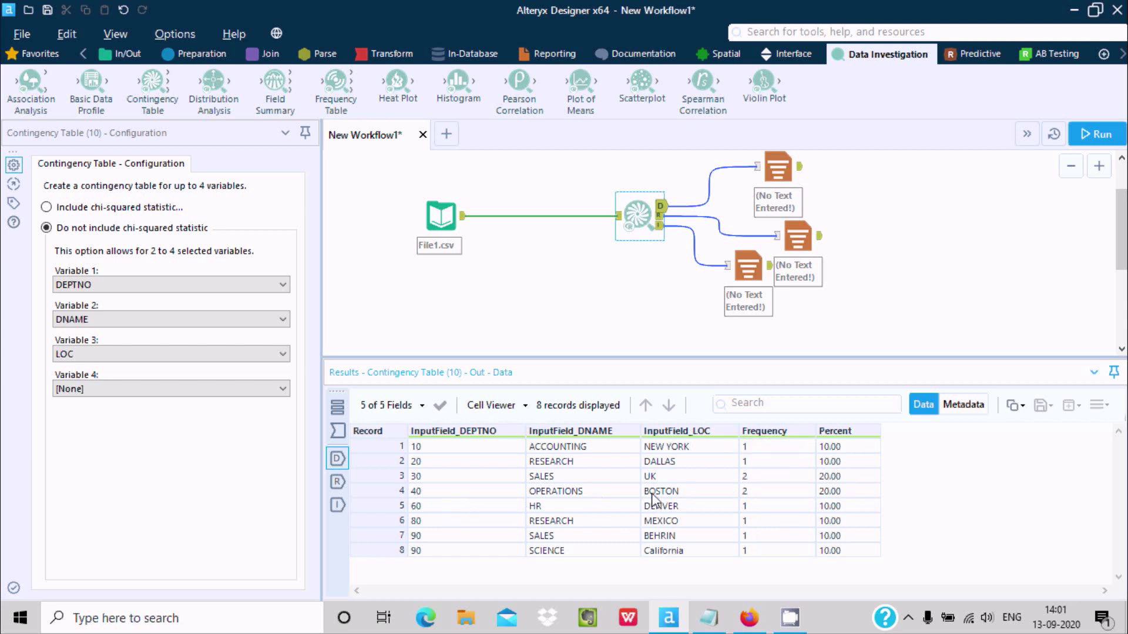
{"action": "left_click", "coordinate": [439, 218]}
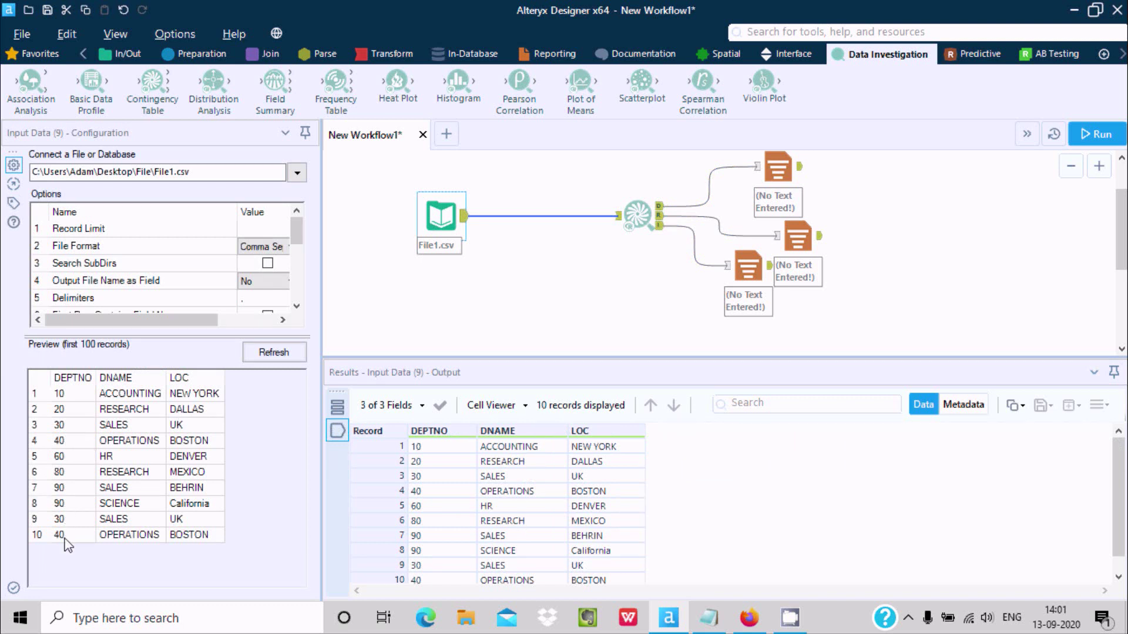
{"action": "left_click", "coordinate": [639, 215]}
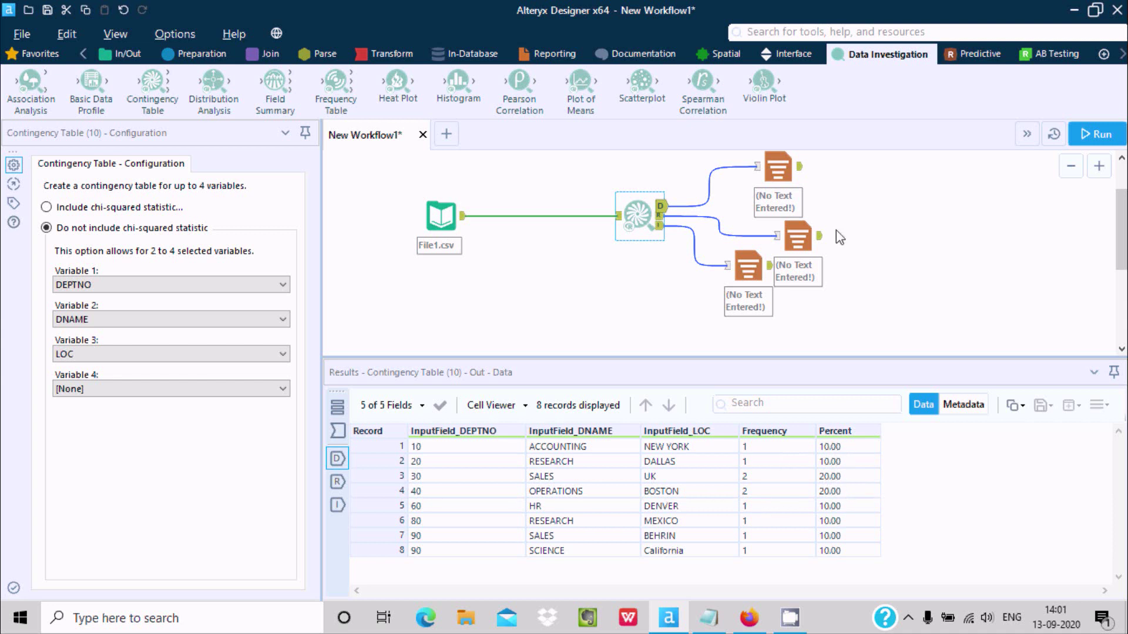
Examine the three Report Text outputs and the metadata of the Contingency Table's data output
{"action": "left_click", "coordinate": [778, 172]}
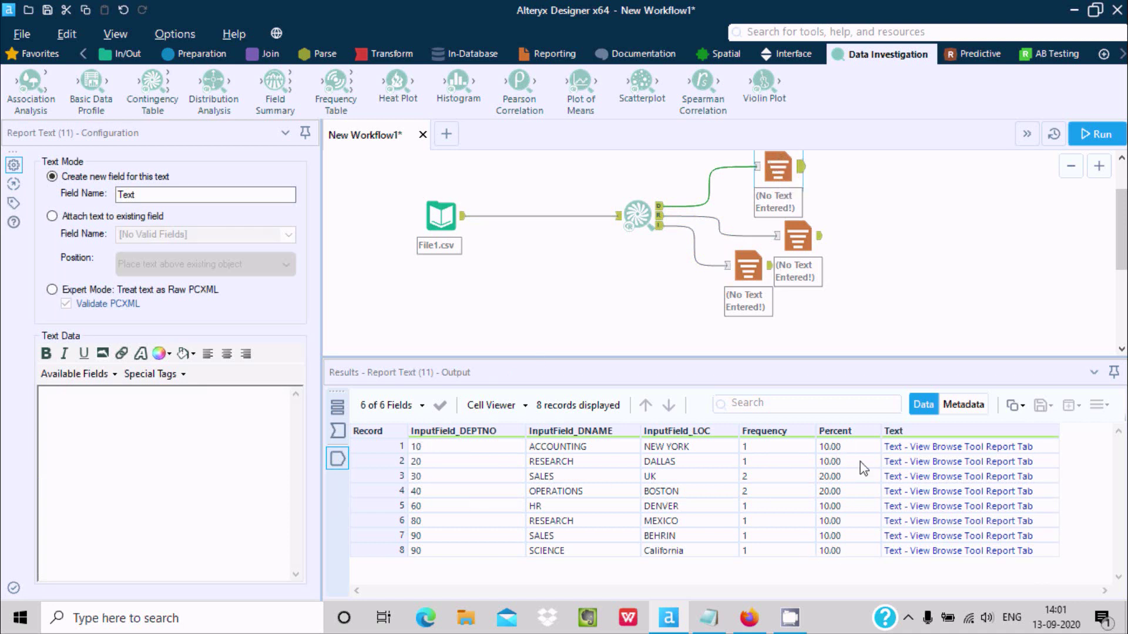
{"action": "left_click", "coordinate": [963, 411]}
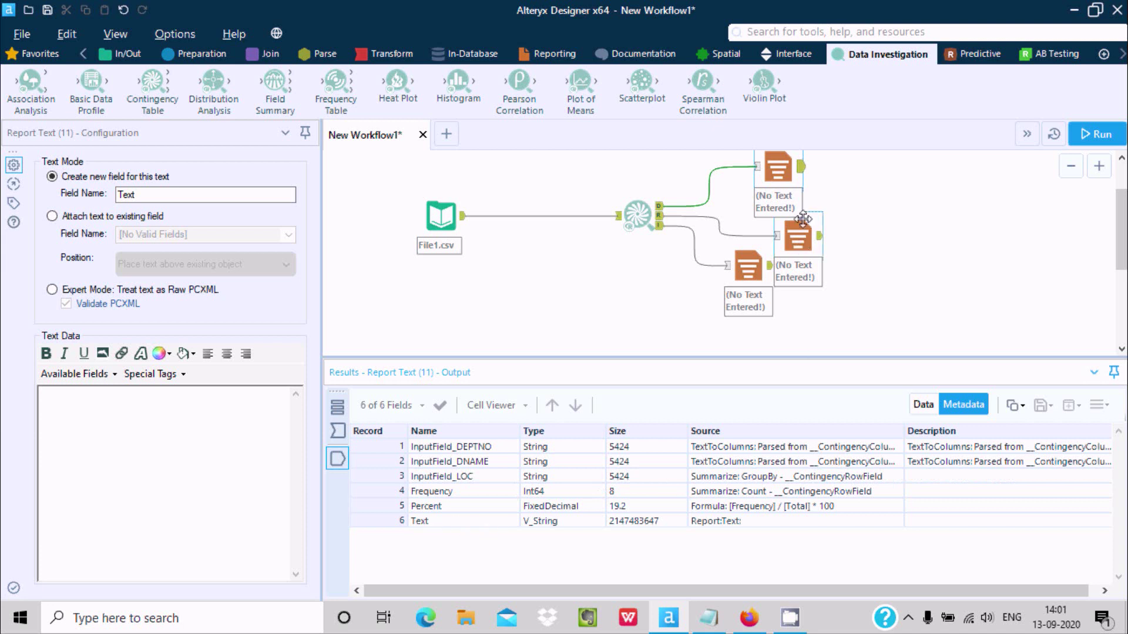
{"action": "left_click", "coordinate": [798, 238]}
{"action": "left_click", "coordinate": [749, 264]}
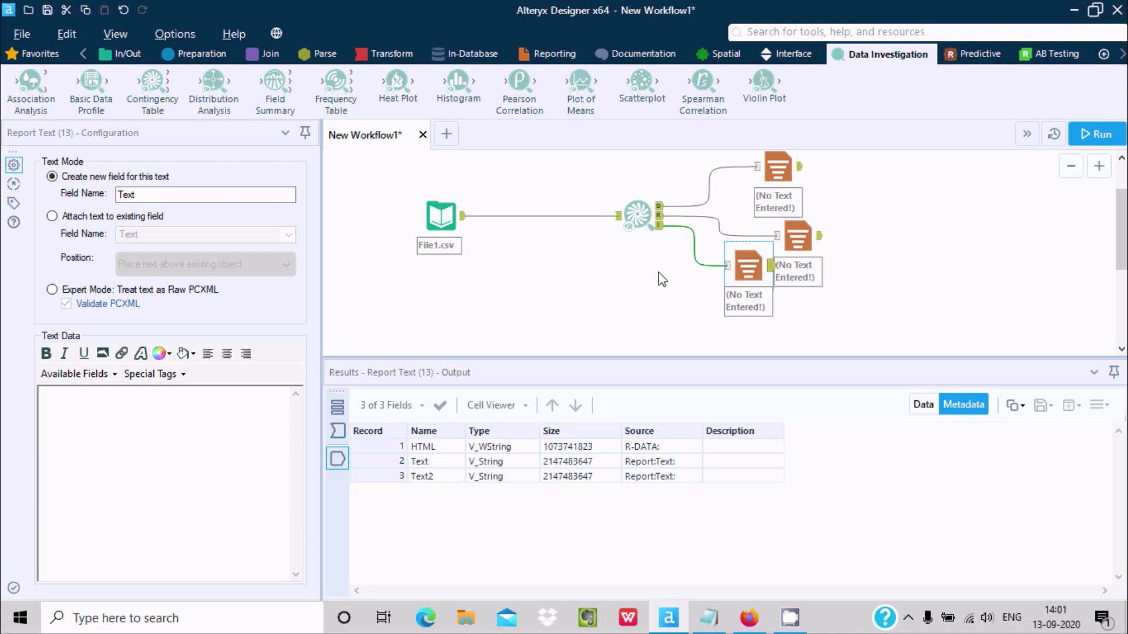
{"action": "left_click", "coordinate": [638, 217]}
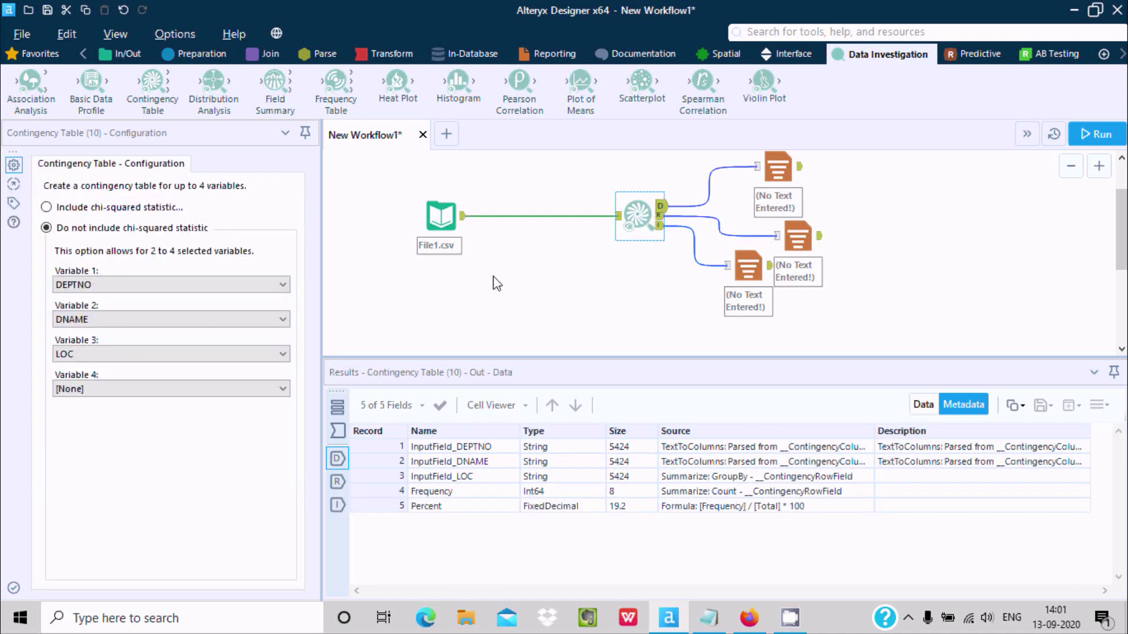